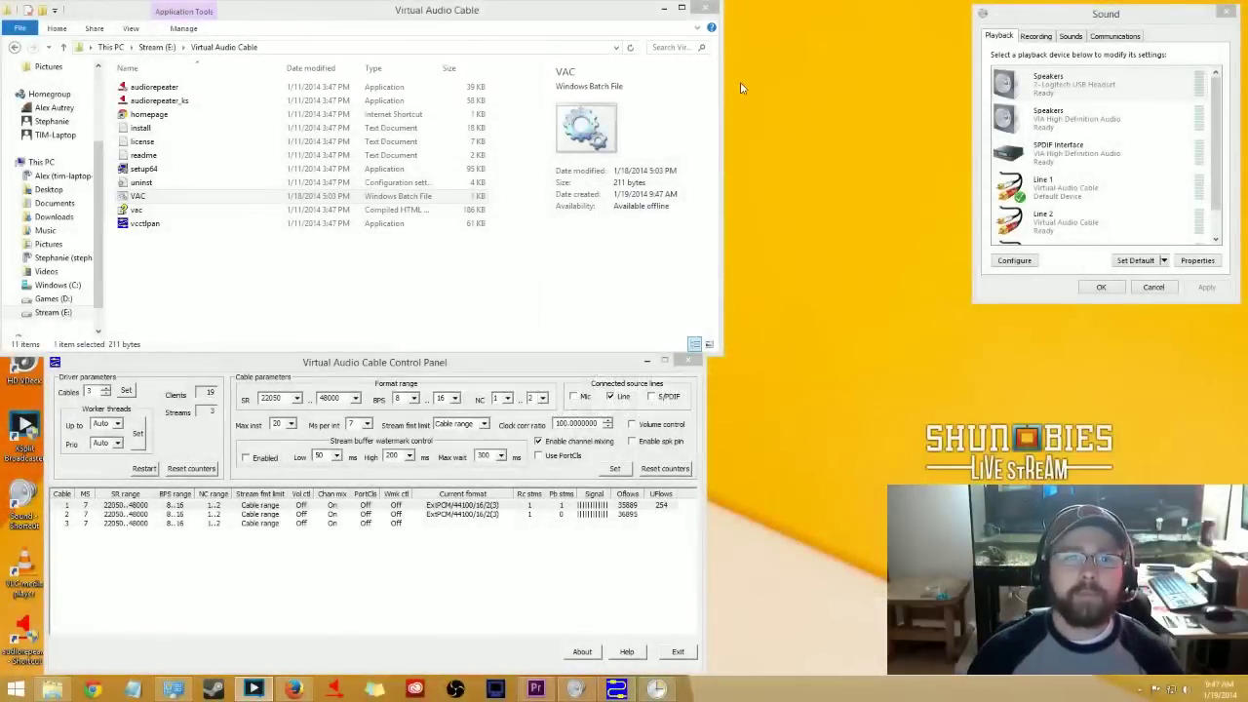
# - Switch between the cable folder, VAC Control Panel and Sound windows, then show the VAC home page
pyautogui.click(616, 310)
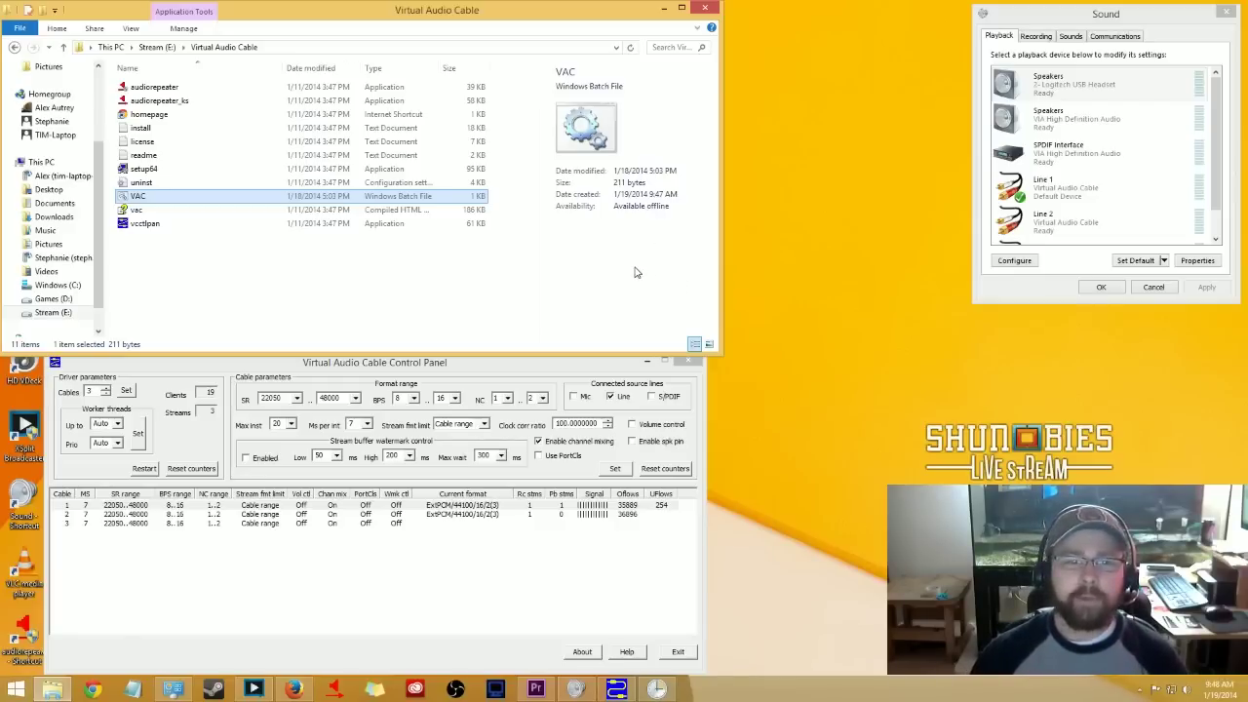
pyautogui.click(536, 369)
pyautogui.click(556, 297)
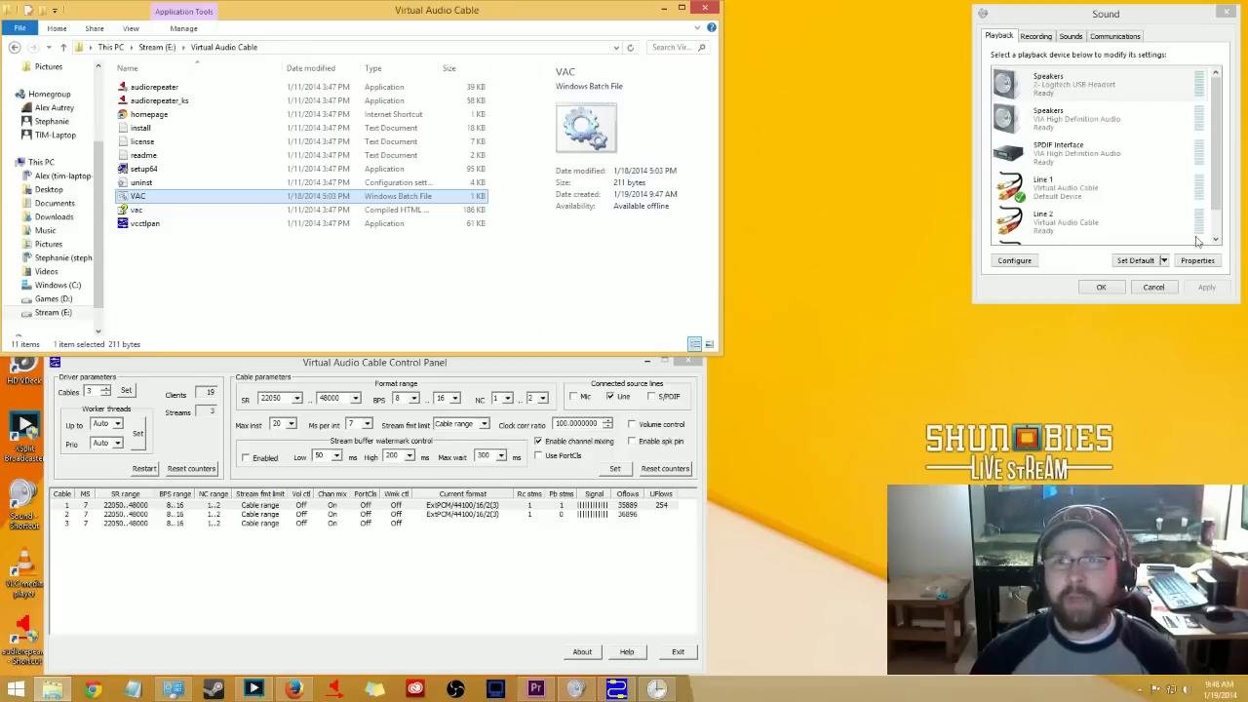
pyautogui.click(1107, 196)
pyautogui.click(586, 258)
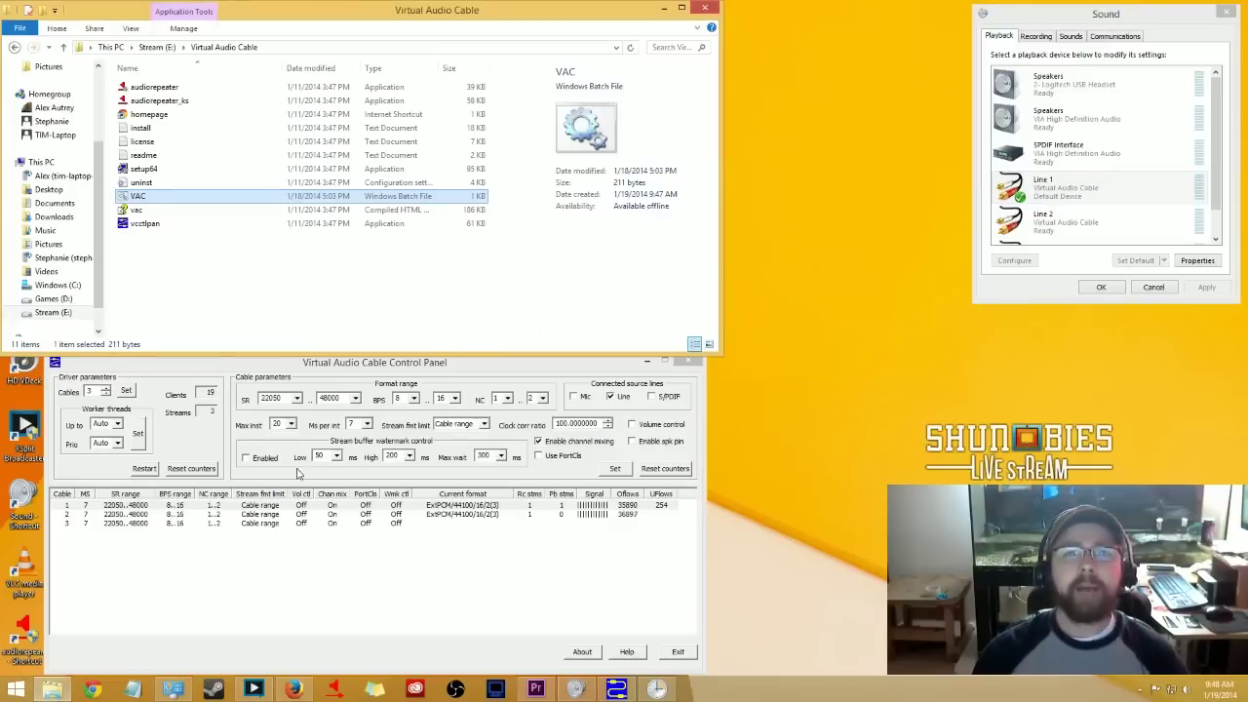
pyautogui.click(293, 689)
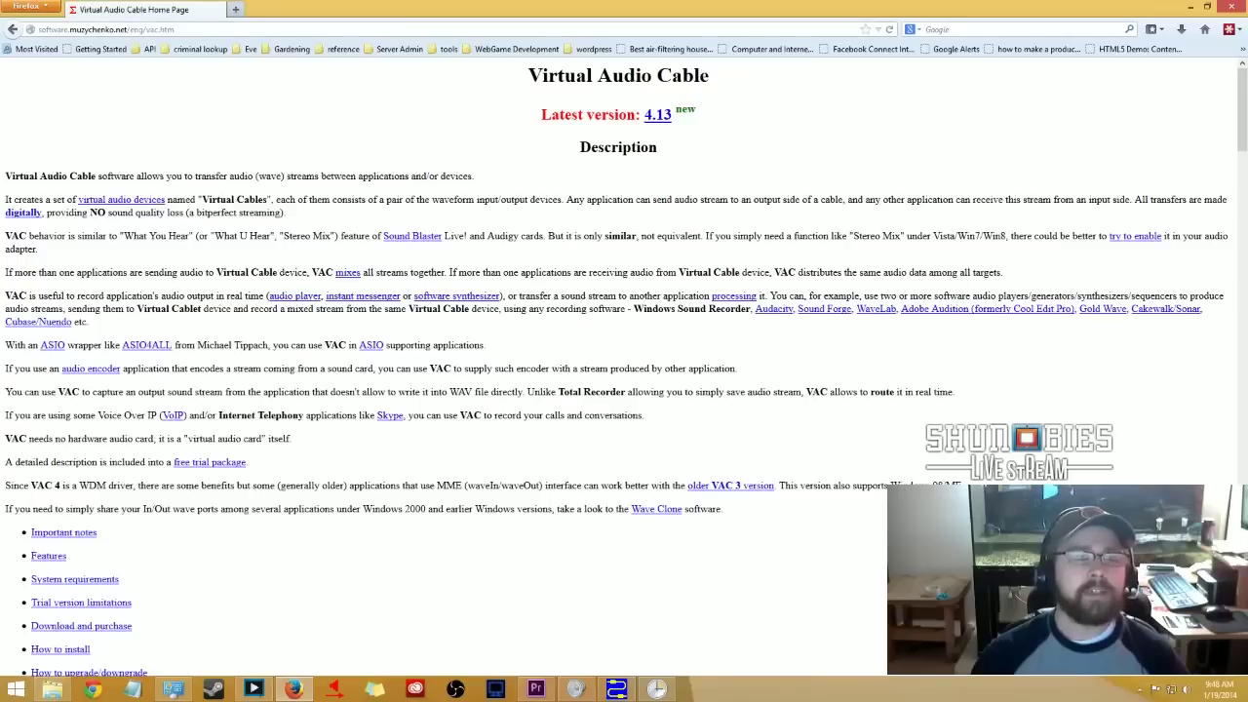
# - Go to the Download and purchase section and start the trial version download
pyautogui.moveTo(328, 84); pyautogui.dragTo(293, 443)
pyautogui.click(81, 624)
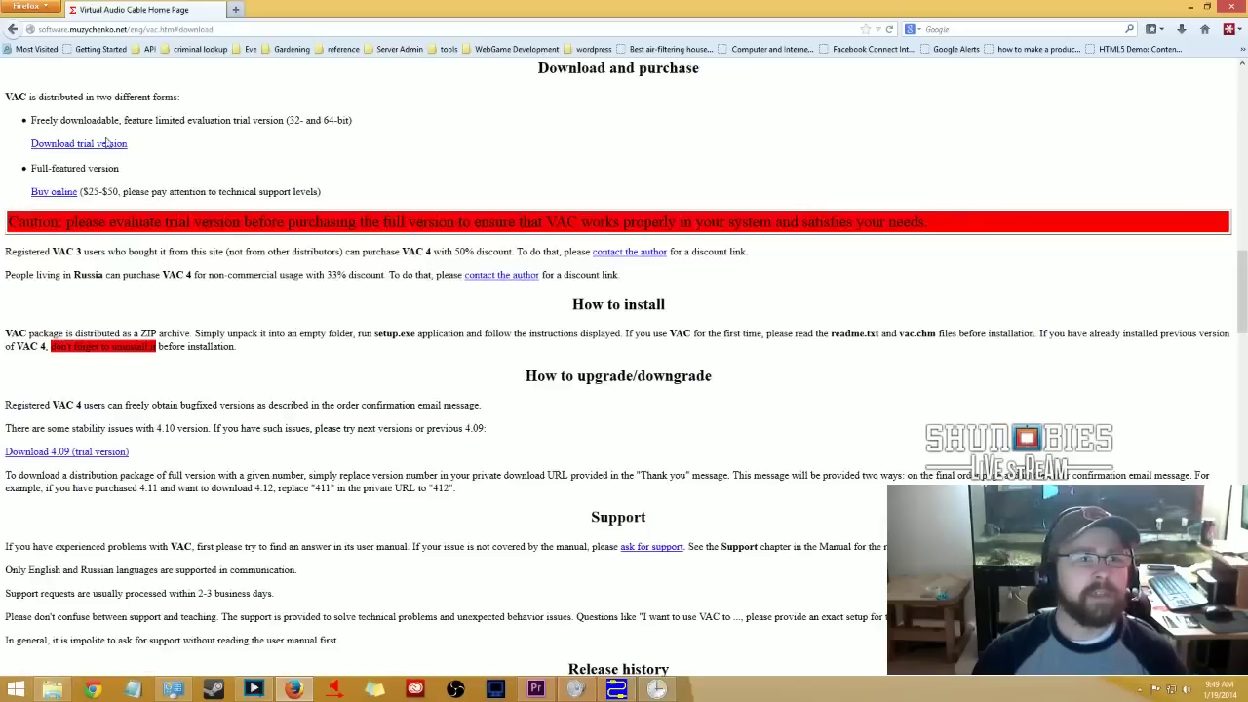
pyautogui.tripleClick(195, 120)
pyautogui.click(273, 167)
pyautogui.click(74, 146)
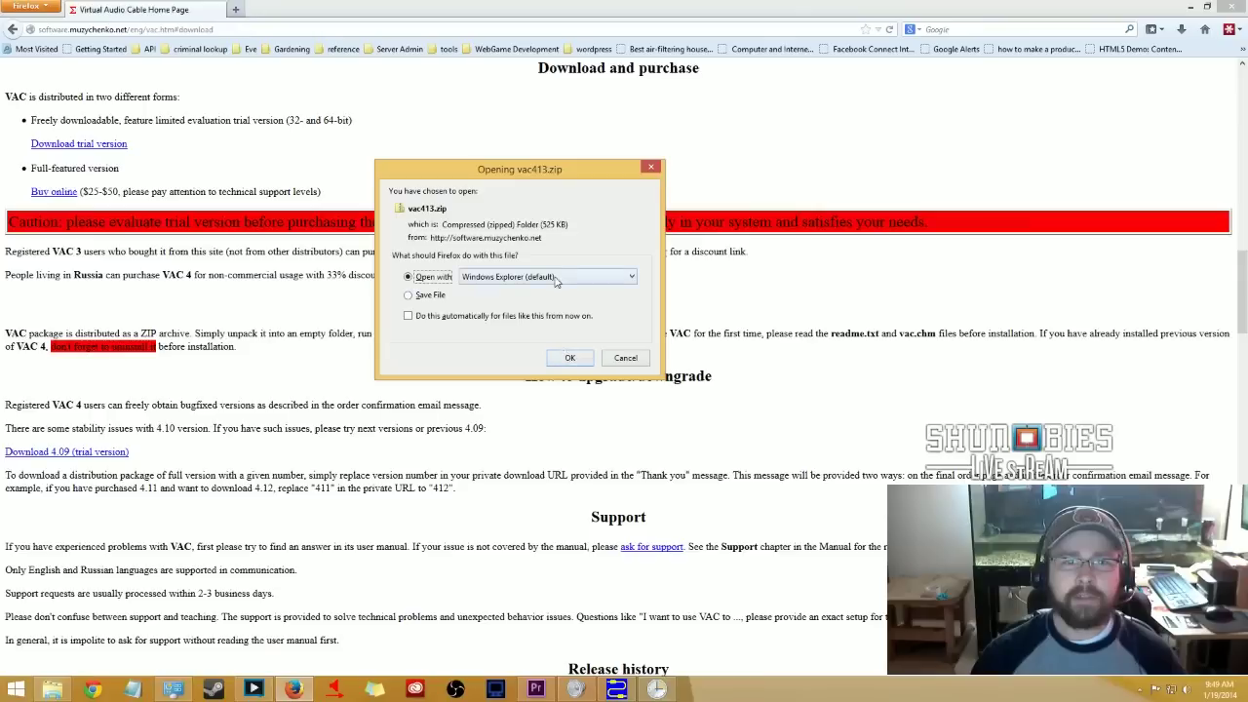
# - Save vac413.zip to disk and open it from the Downloads list
pyautogui.click(421, 294)
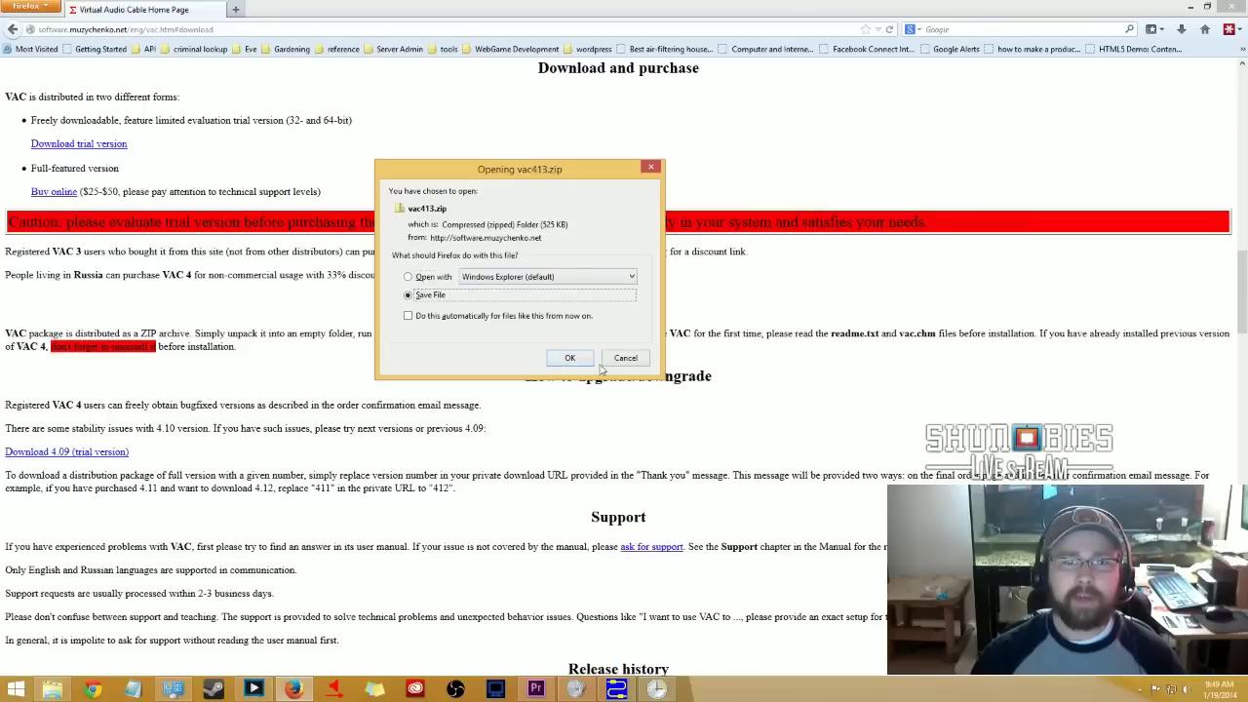
pyautogui.click(571, 359)
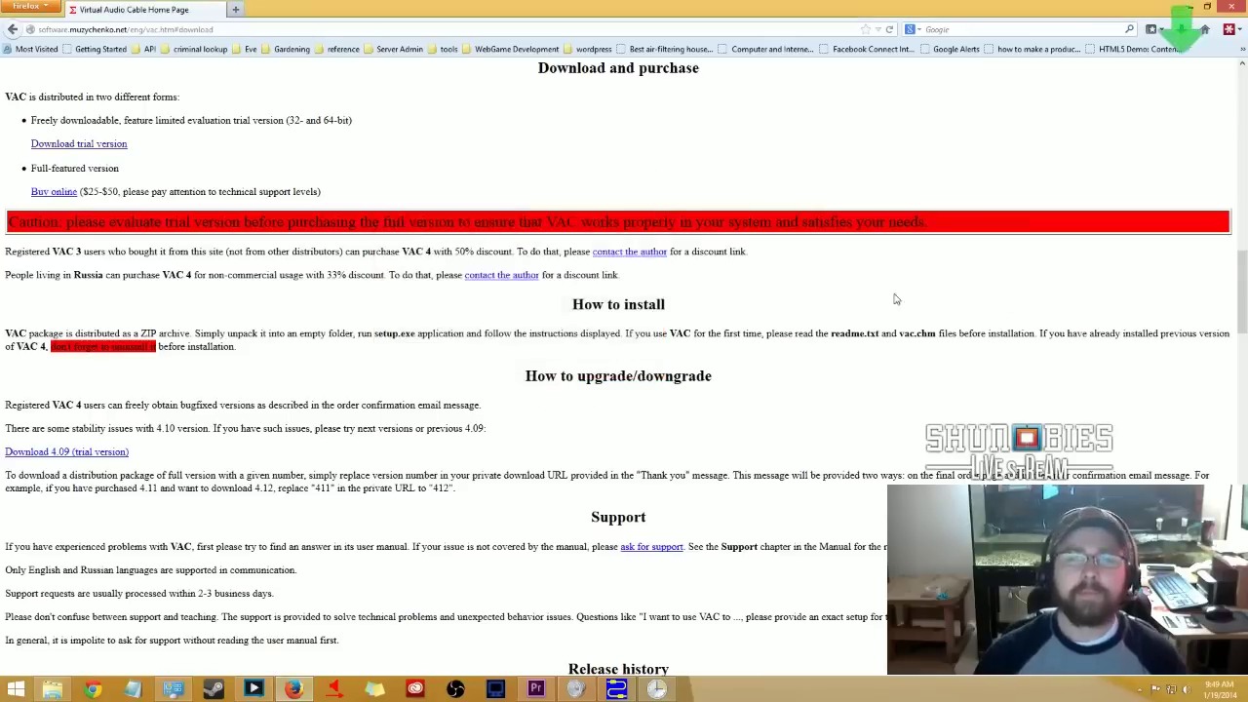
pyautogui.click(1180, 29)
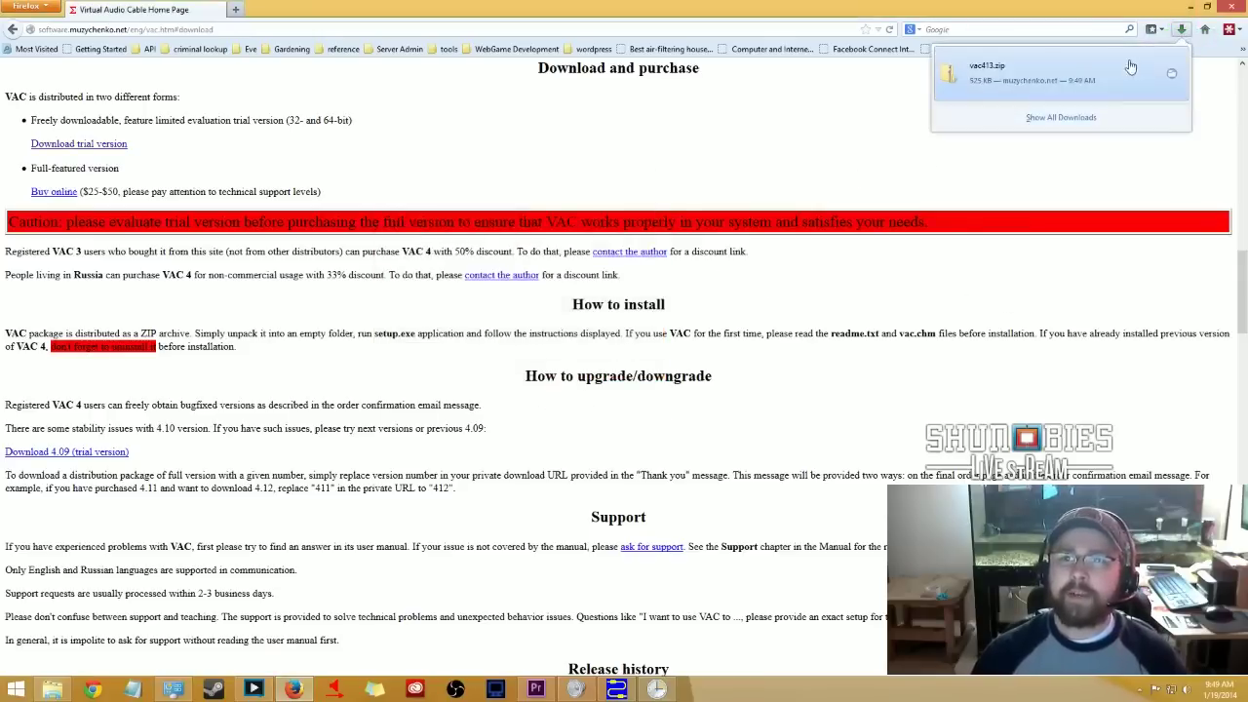
pyautogui.click(1056, 81)
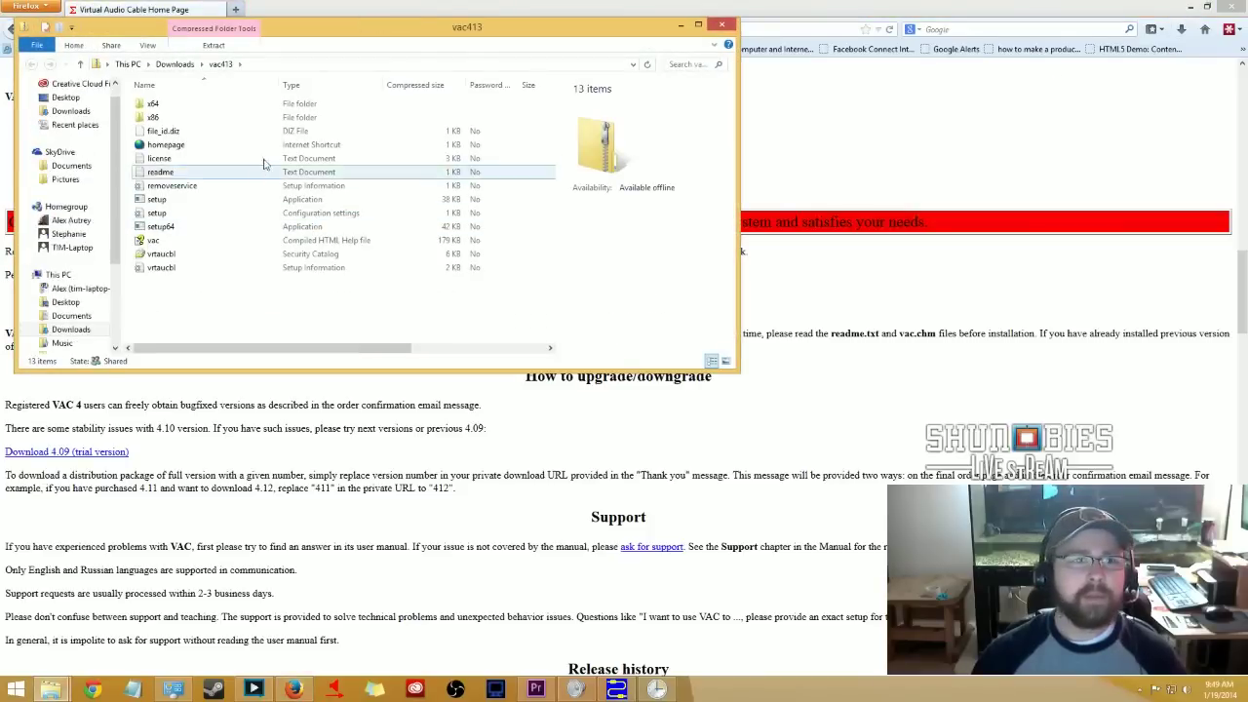
# - Try running setup64 inside vac413.zip, dismiss the extract-first warning, and close the archive window
pyautogui.click(215, 211)
pyautogui.click(213, 201)
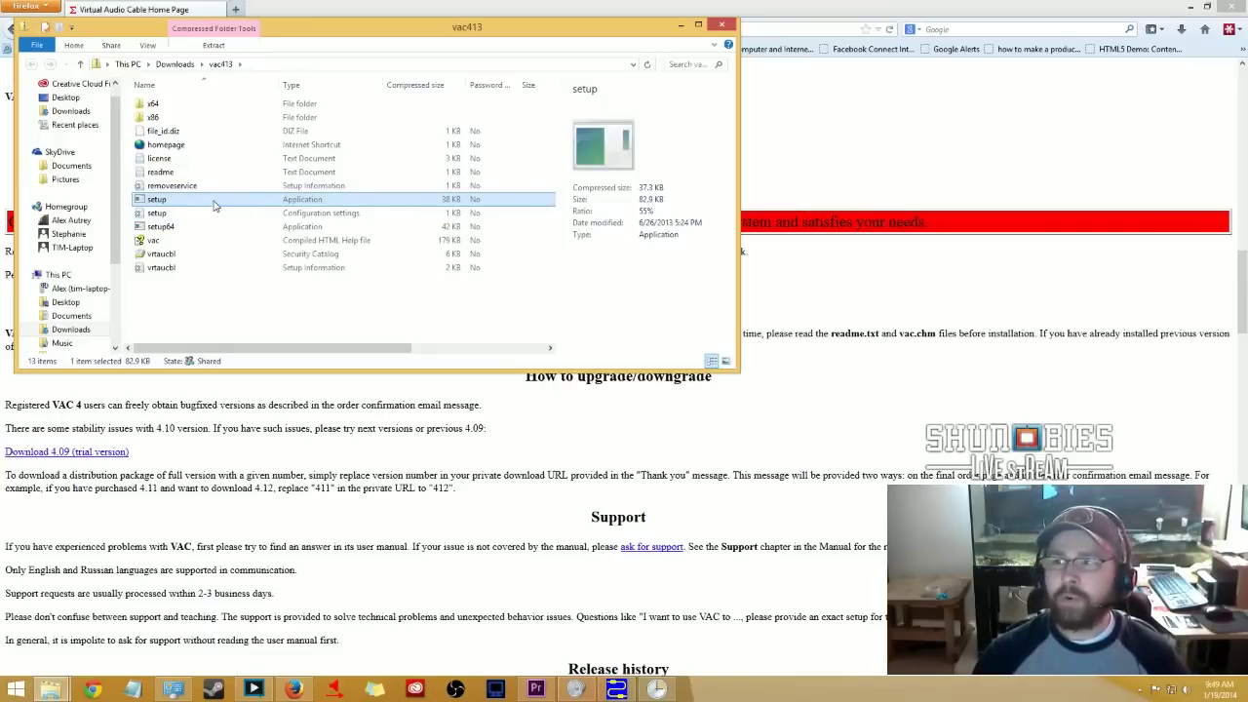
pyautogui.click(196, 227)
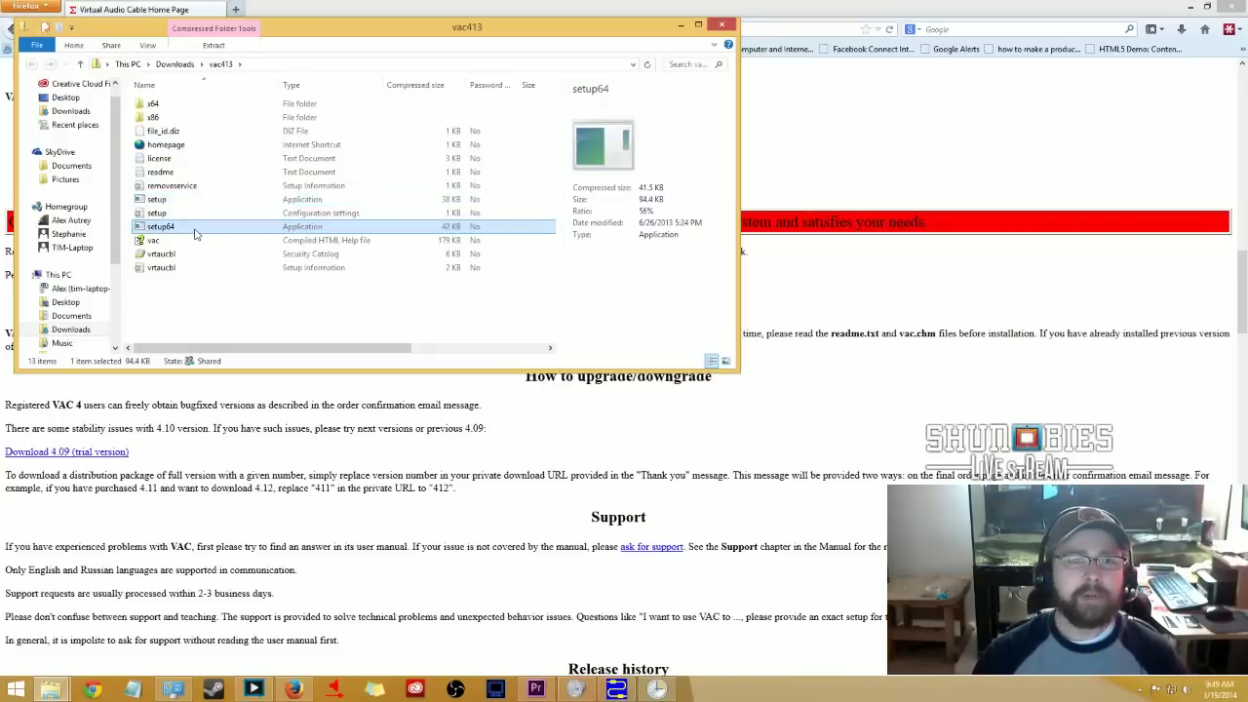
pyautogui.doubleClick(205, 229)
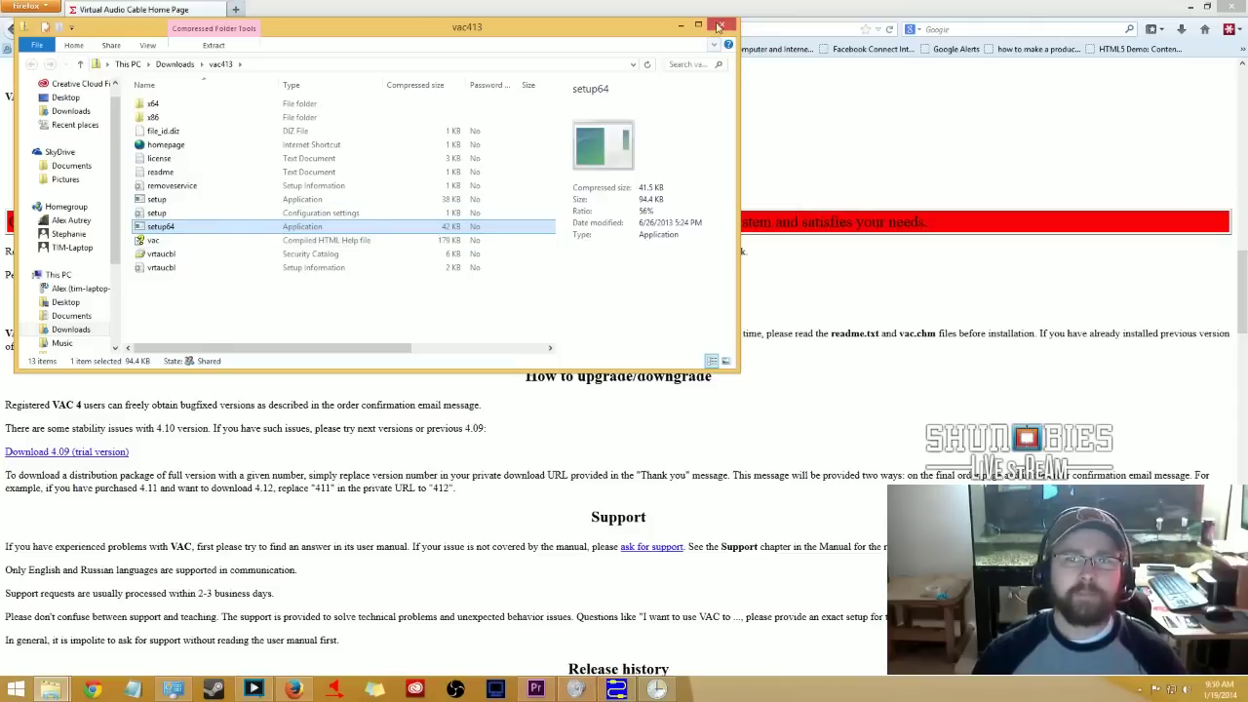
pyautogui.doubleClick(320, 230)
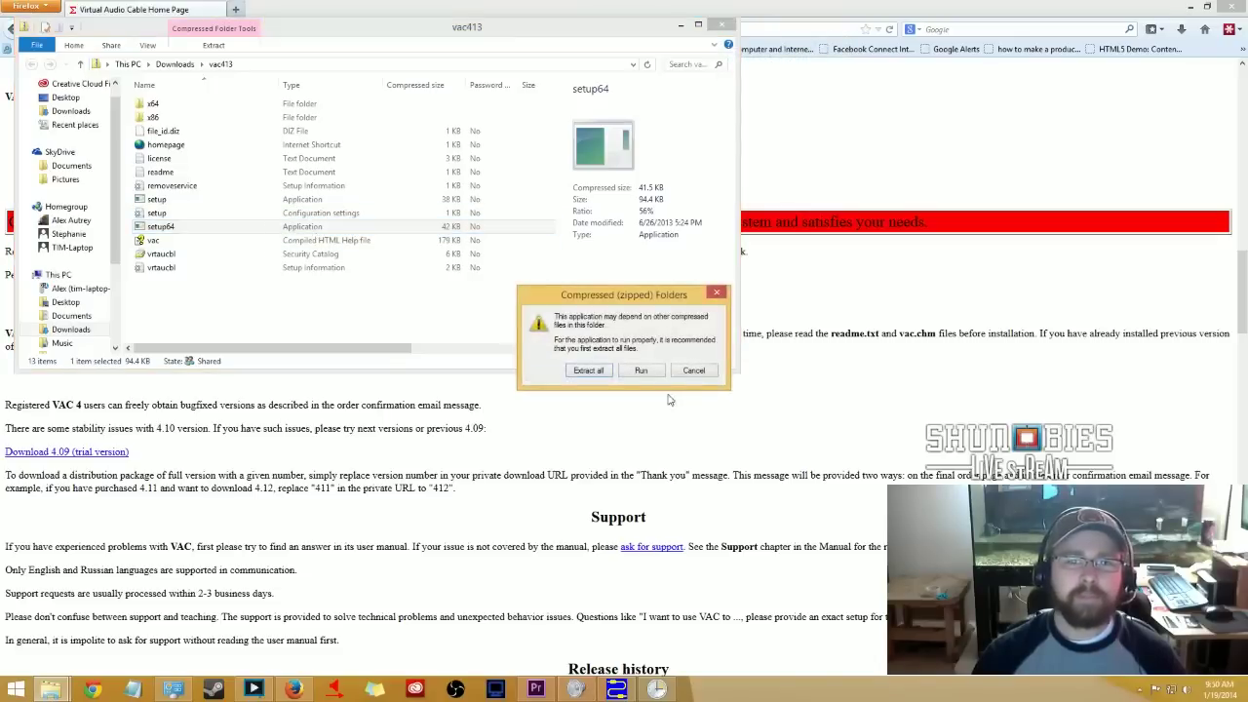
pyautogui.click(697, 370)
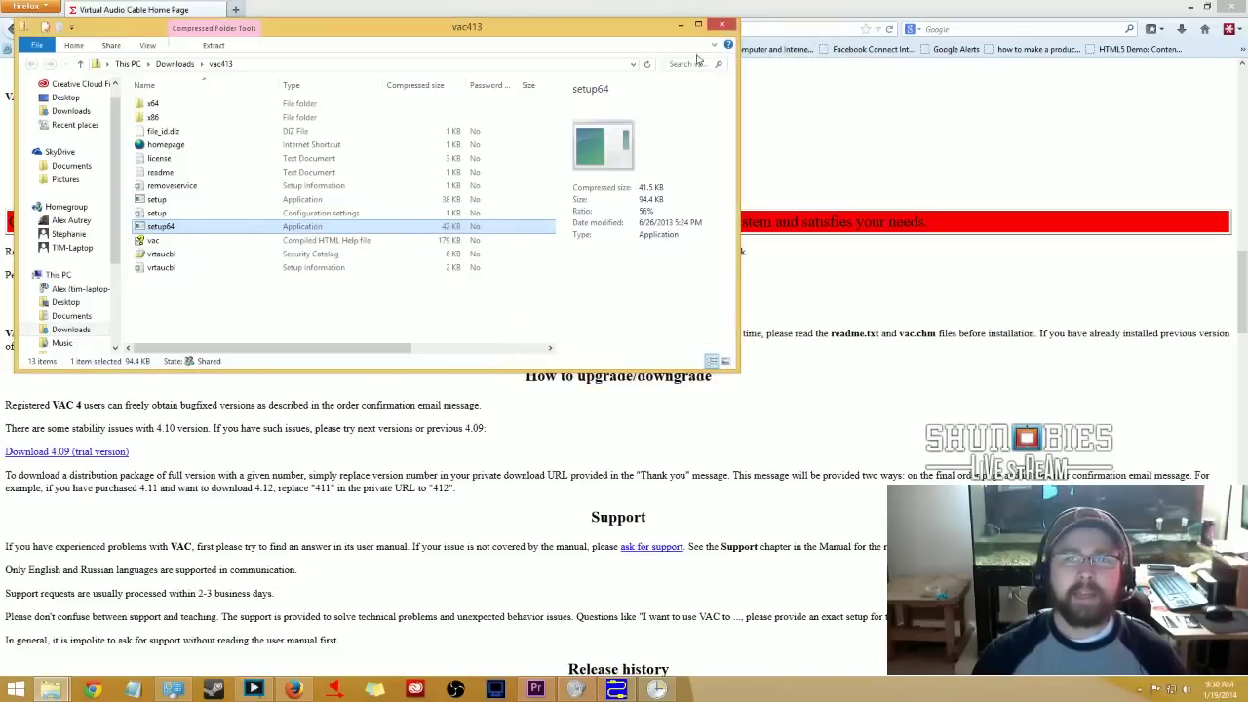
pyautogui.click(721, 24)
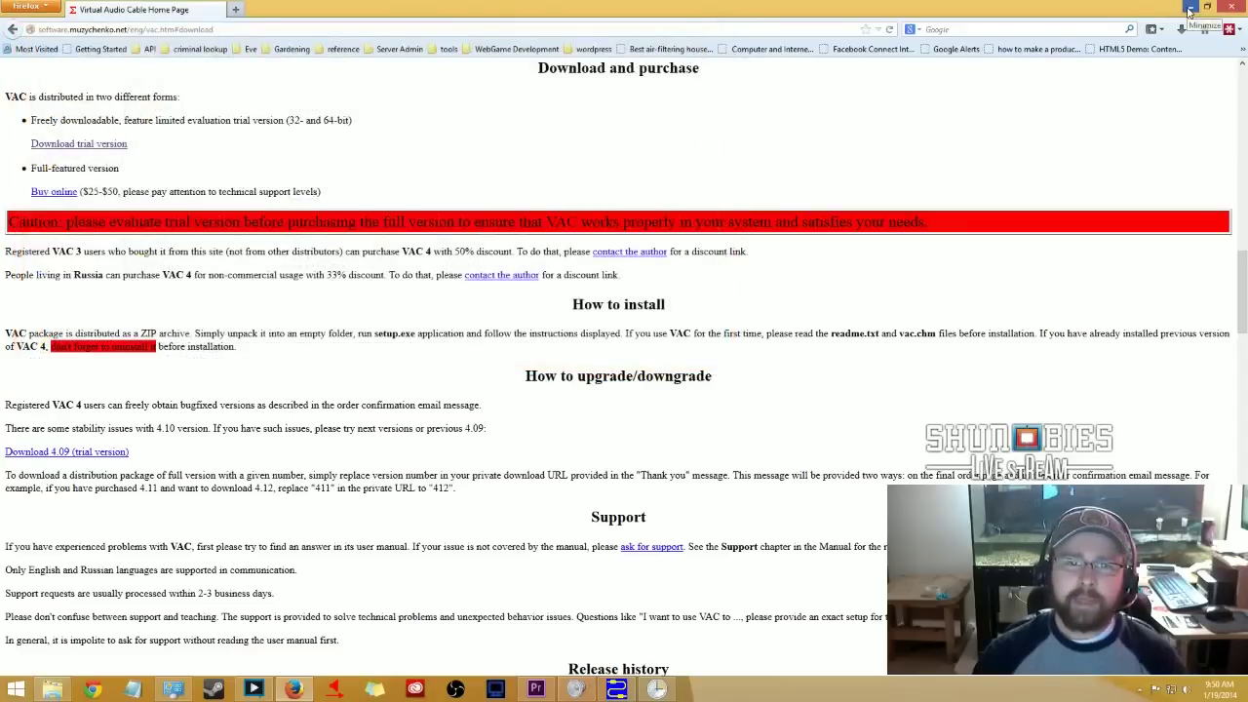
# - Minimize Firefox and launch vcctlpan from the Virtual Audio Cable folder
pyautogui.click(1189, 11)
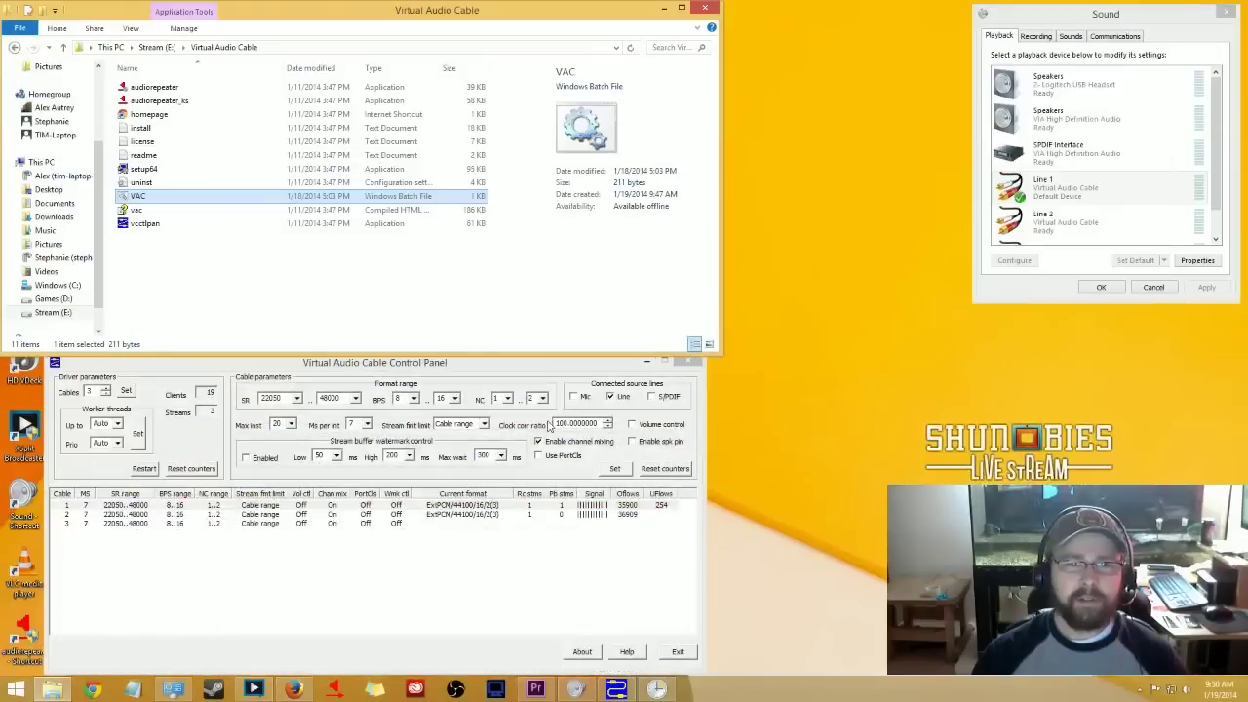
pyautogui.click(502, 370)
pyautogui.click(381, 301)
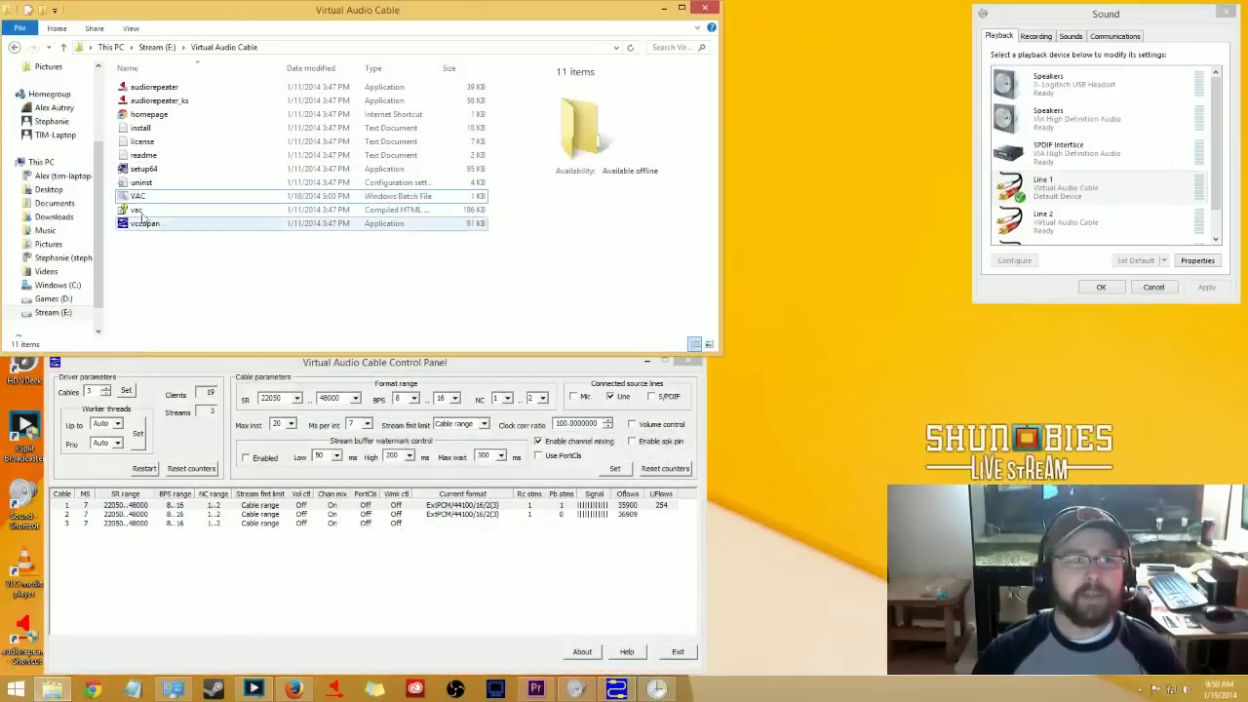
pyautogui.click(171, 197)
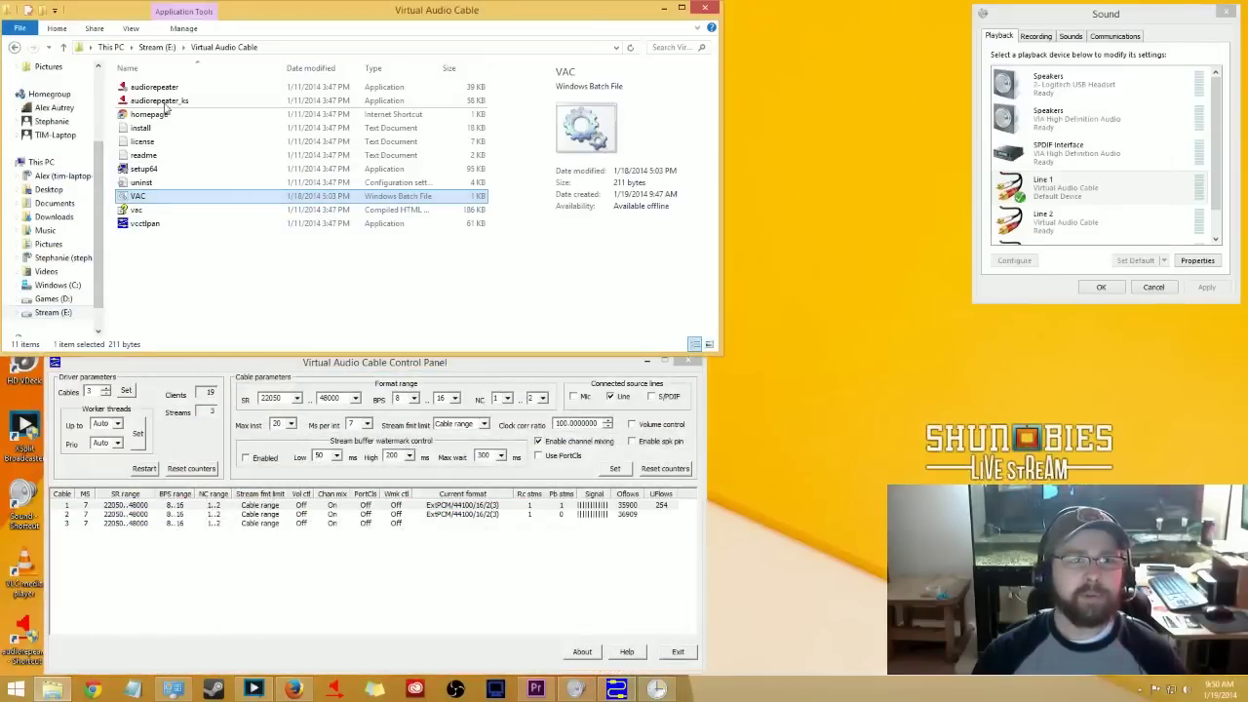
pyautogui.click(204, 261)
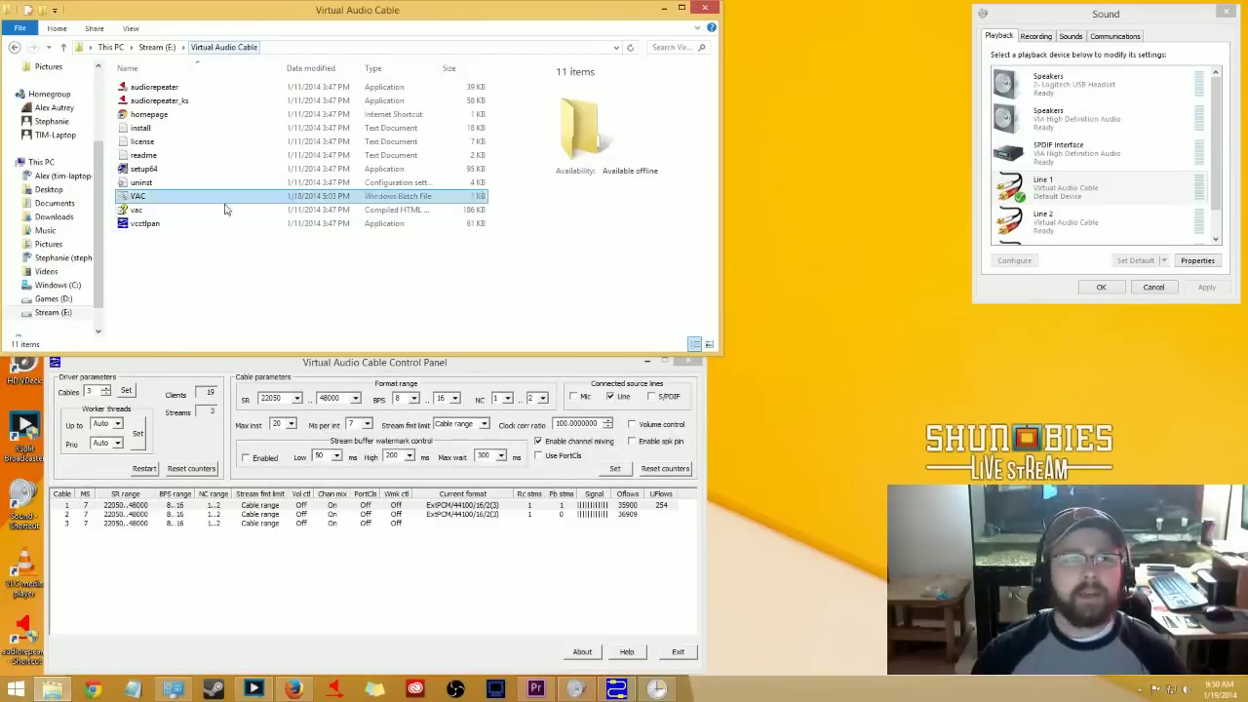
pyautogui.click(172, 227)
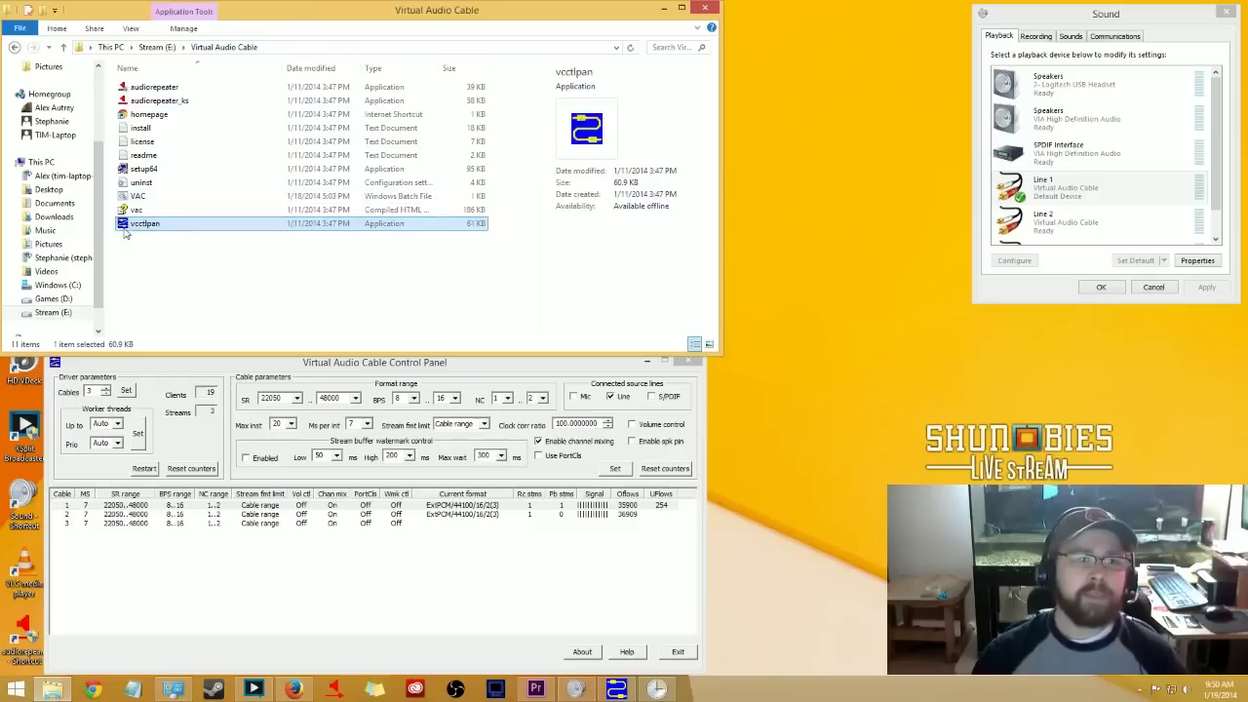
pyautogui.doubleClick(195, 231)
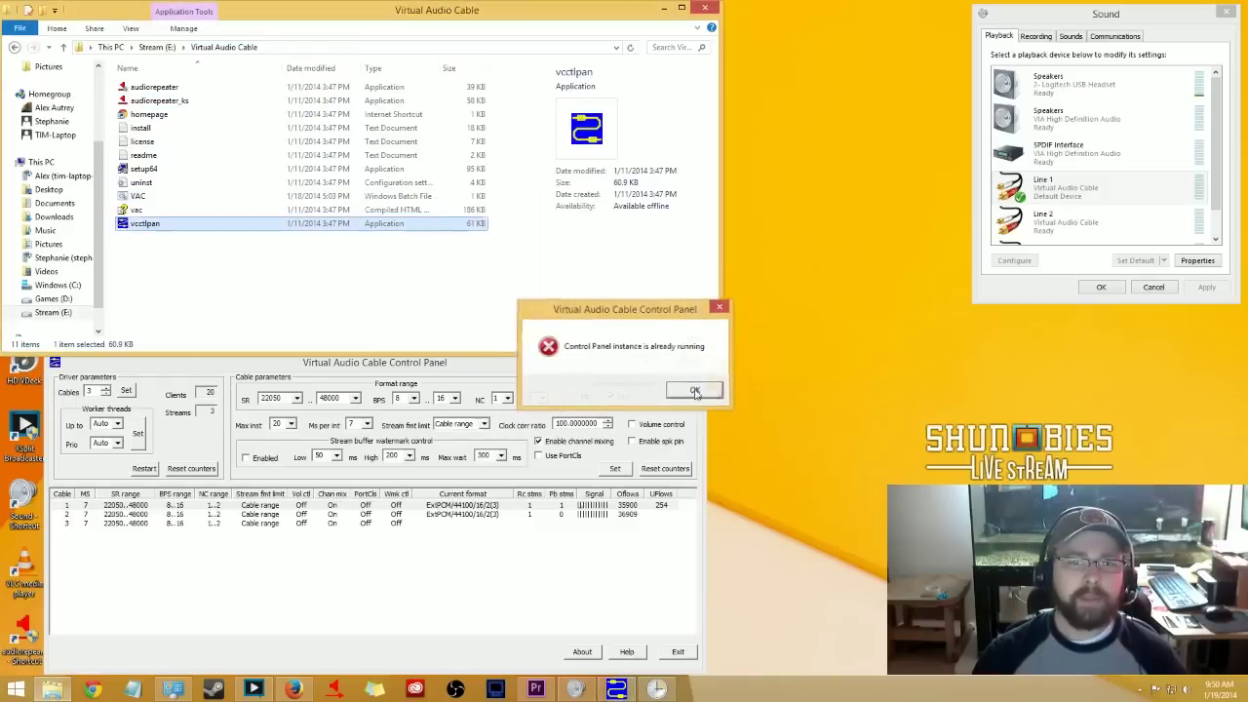
# - Dismiss the already-running message, close the old Control Panel and relaunch vcctlpan mid-screen
pyautogui.press('Return')
pyautogui.click(688, 362)
pyautogui.doubleClick(147, 223)
pyautogui.moveTo(612, 186); pyautogui.dragTo(590, 238)
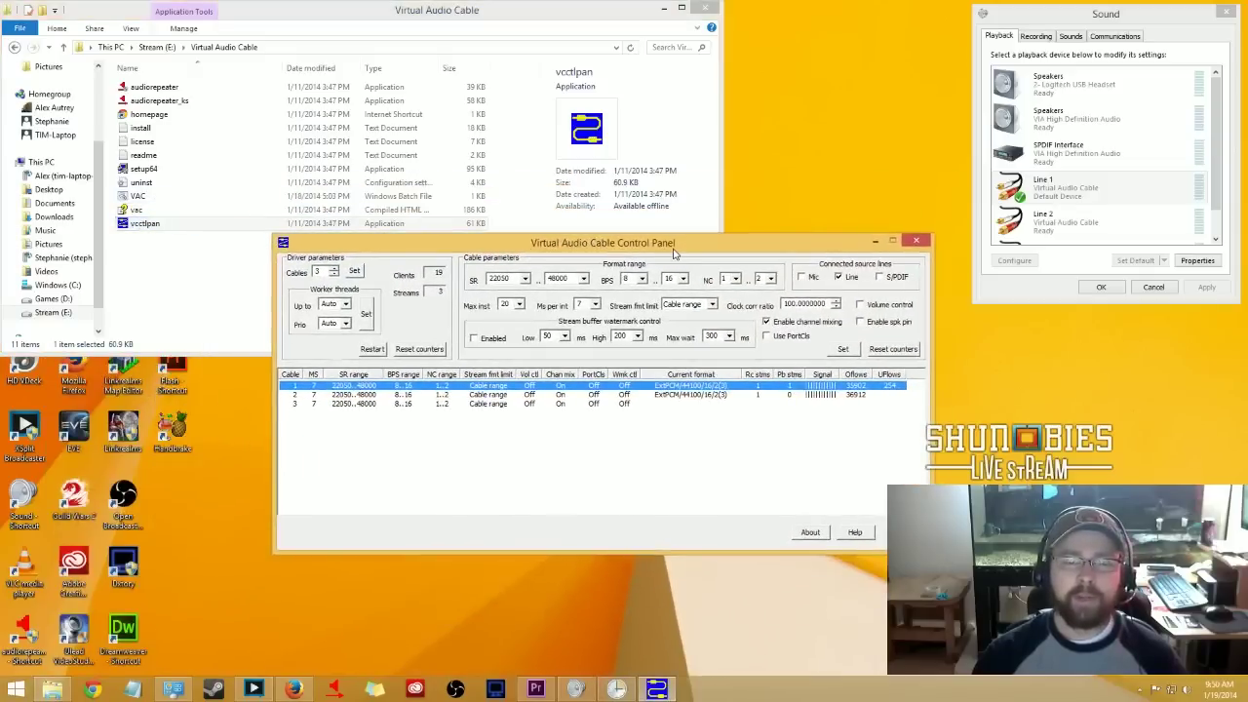
# - Inspect the parameters of cables 1, 2 and 3, then close the Control Panel with Alt+F4
pyautogui.click(477, 482)
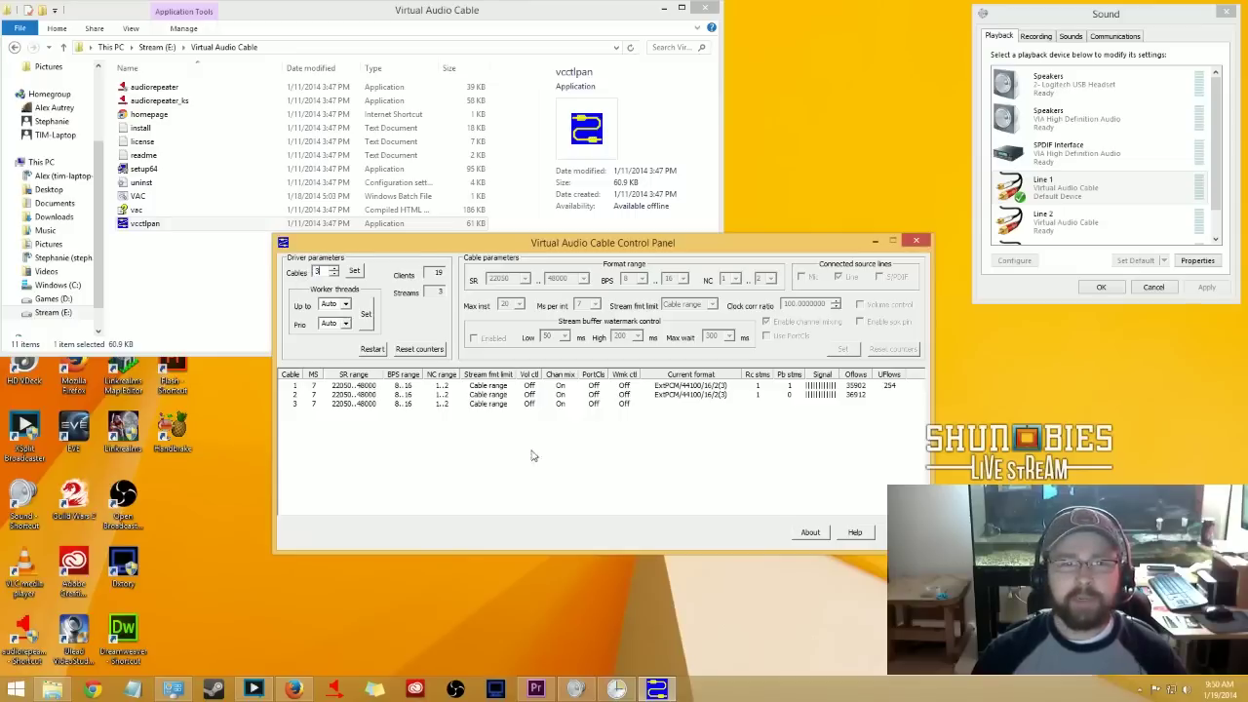
pyautogui.click(585, 393)
pyautogui.click(586, 401)
pyautogui.click(587, 388)
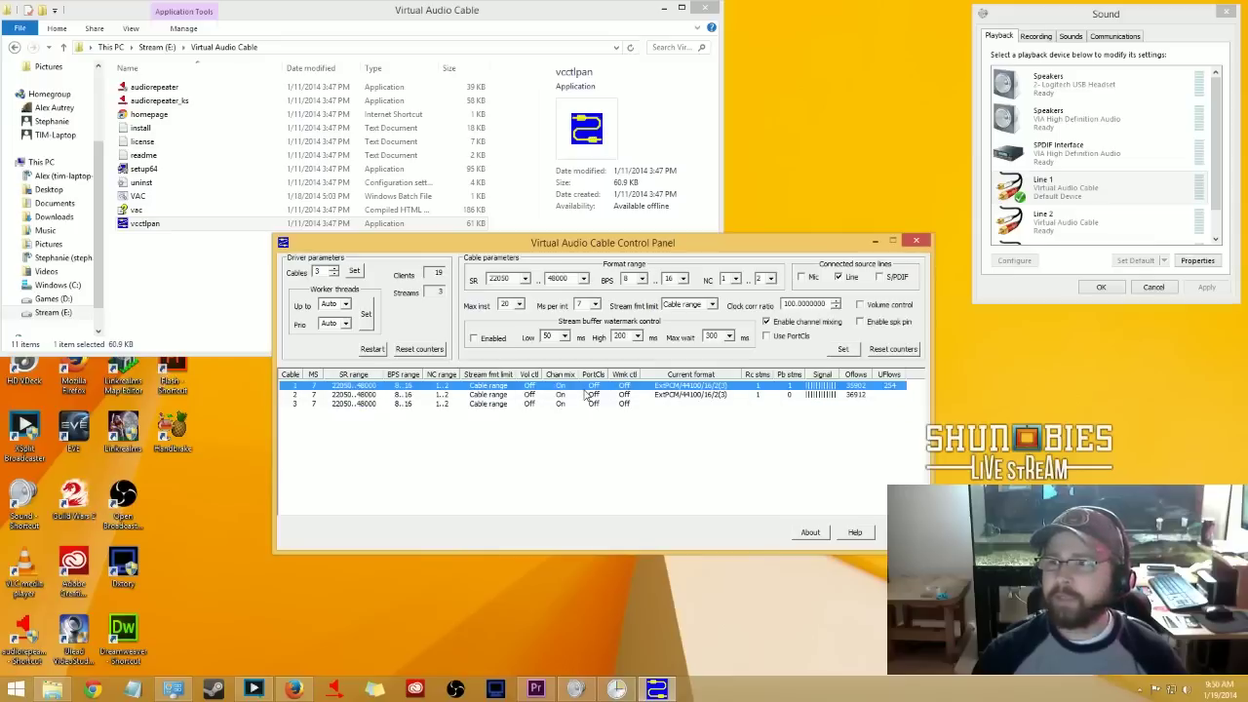
pyautogui.click(835, 394)
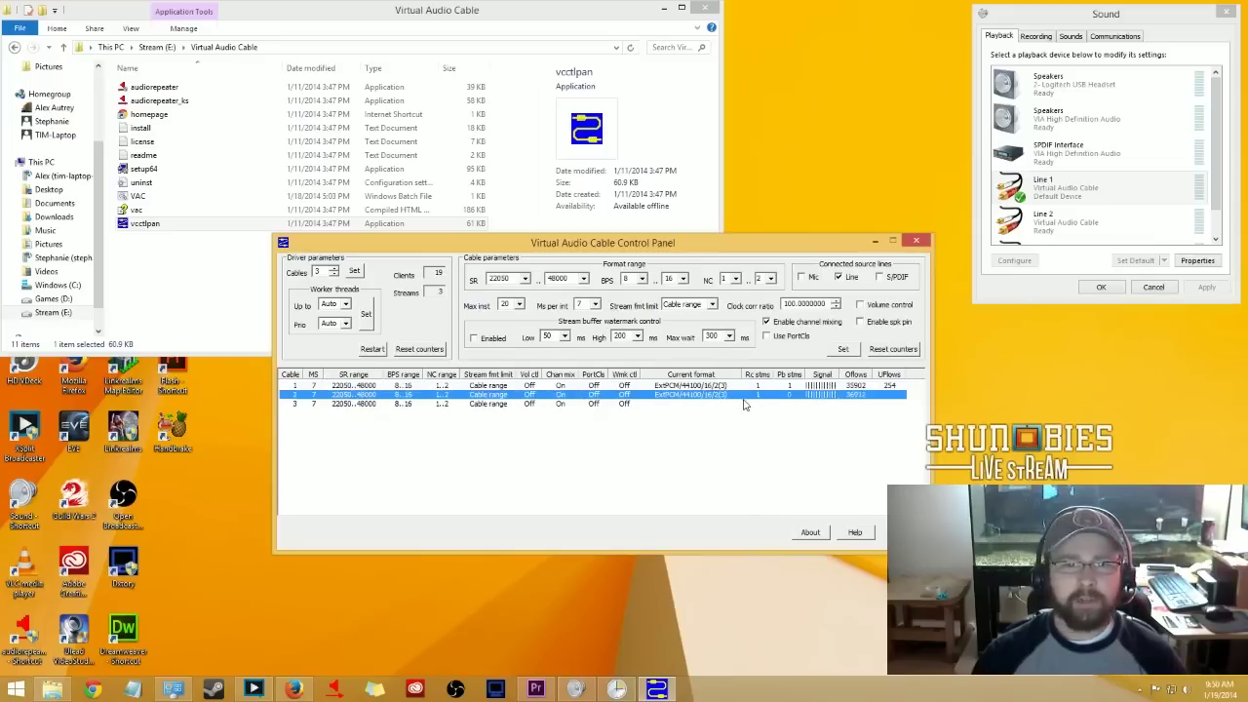
pyautogui.click(745, 403)
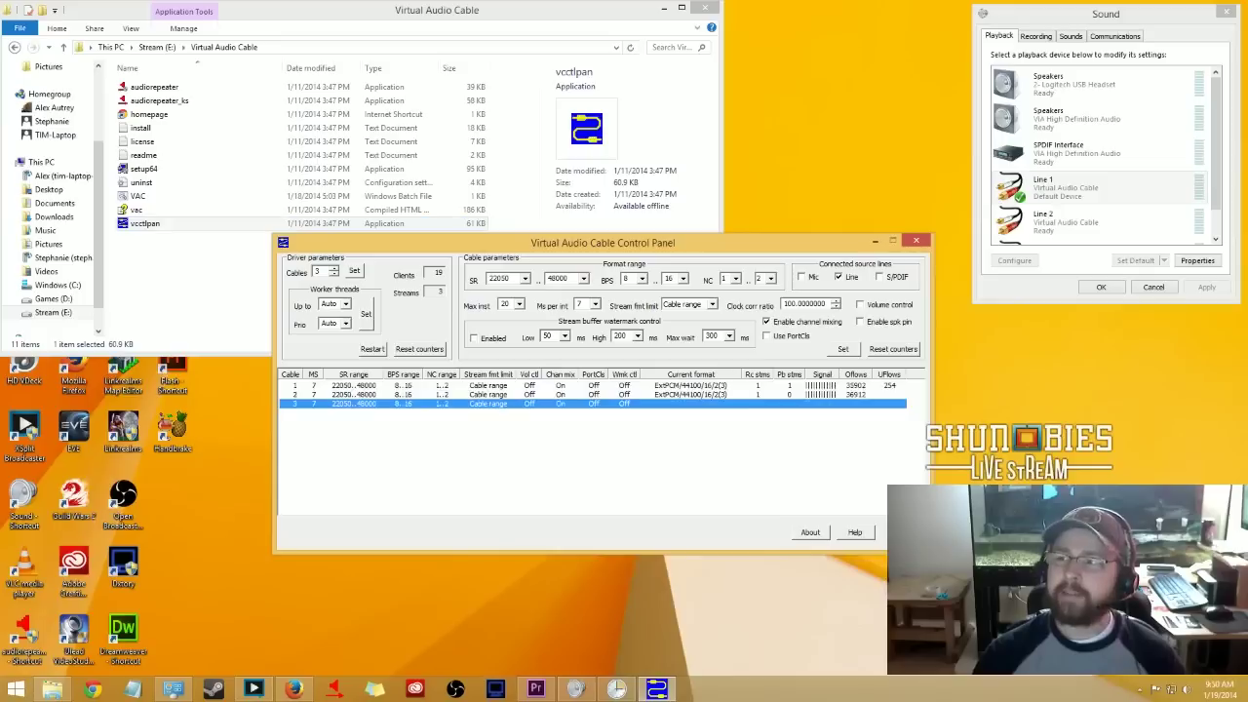
pyautogui.click(317, 271)
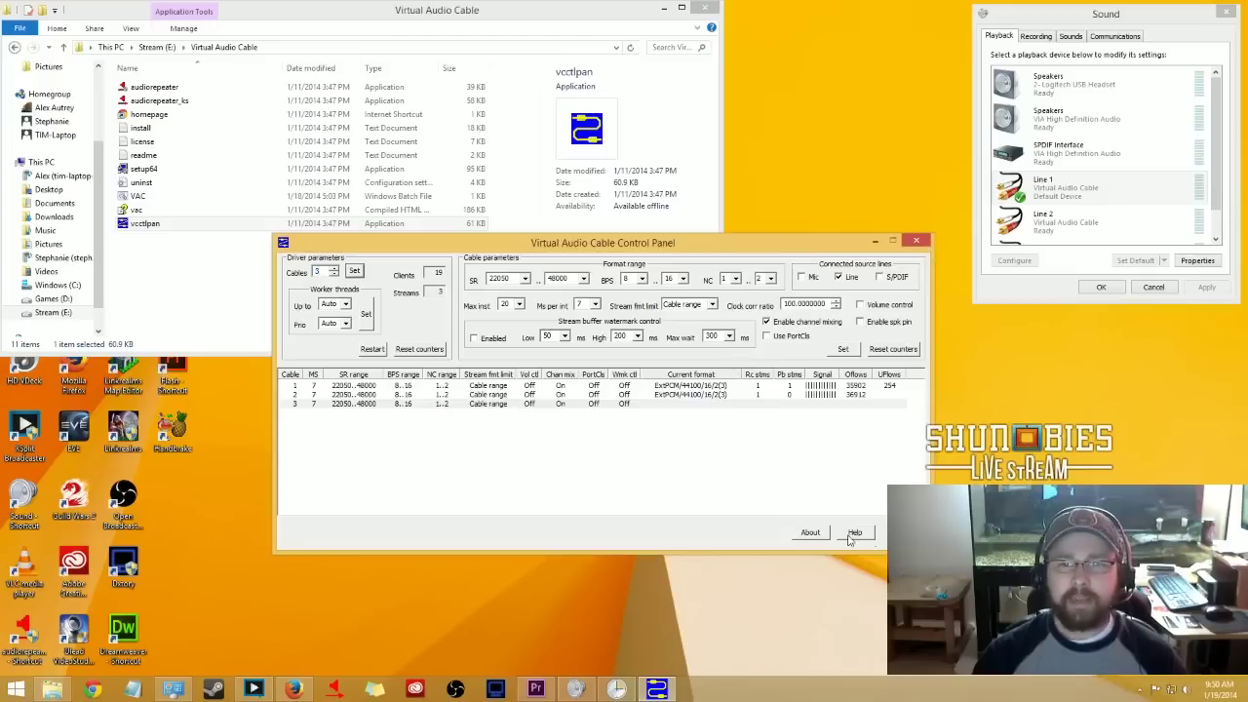
pyautogui.hotkey('alt', 'F4')
pyautogui.click(339, 289)
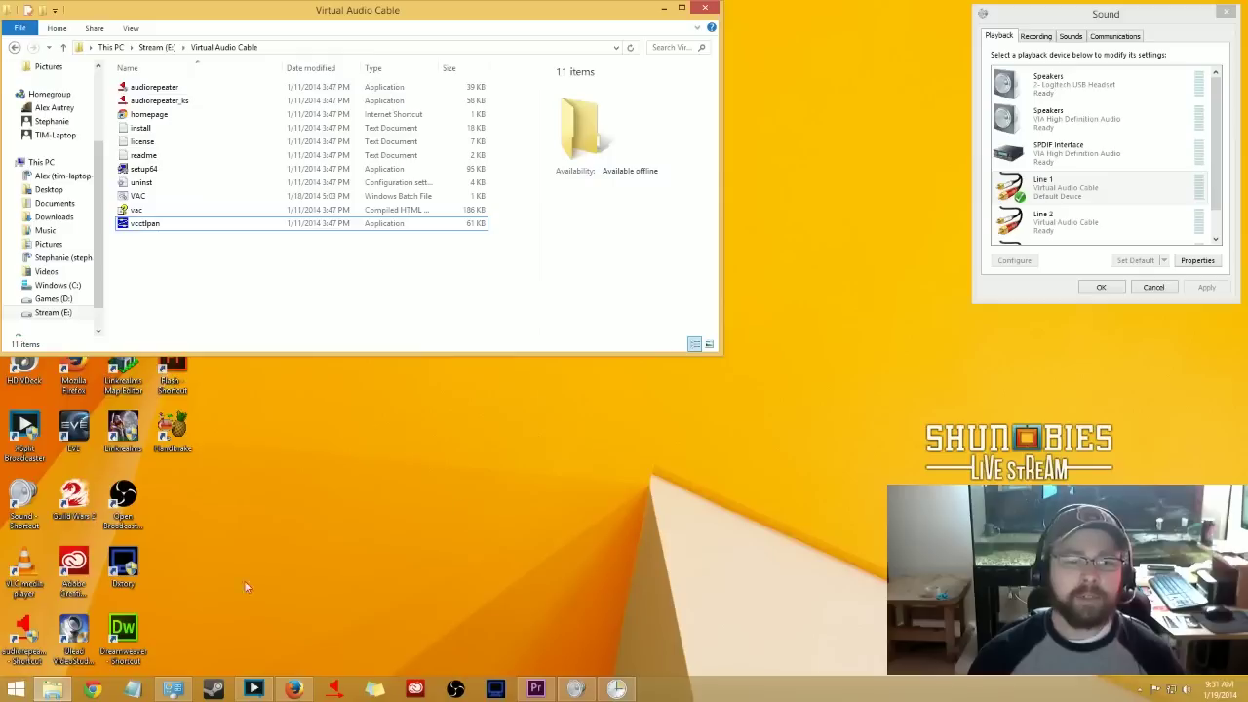
# - Close the Sound dialog, nudge the folder window right, and select the Control Panel search text
pyautogui.click(1224, 13)
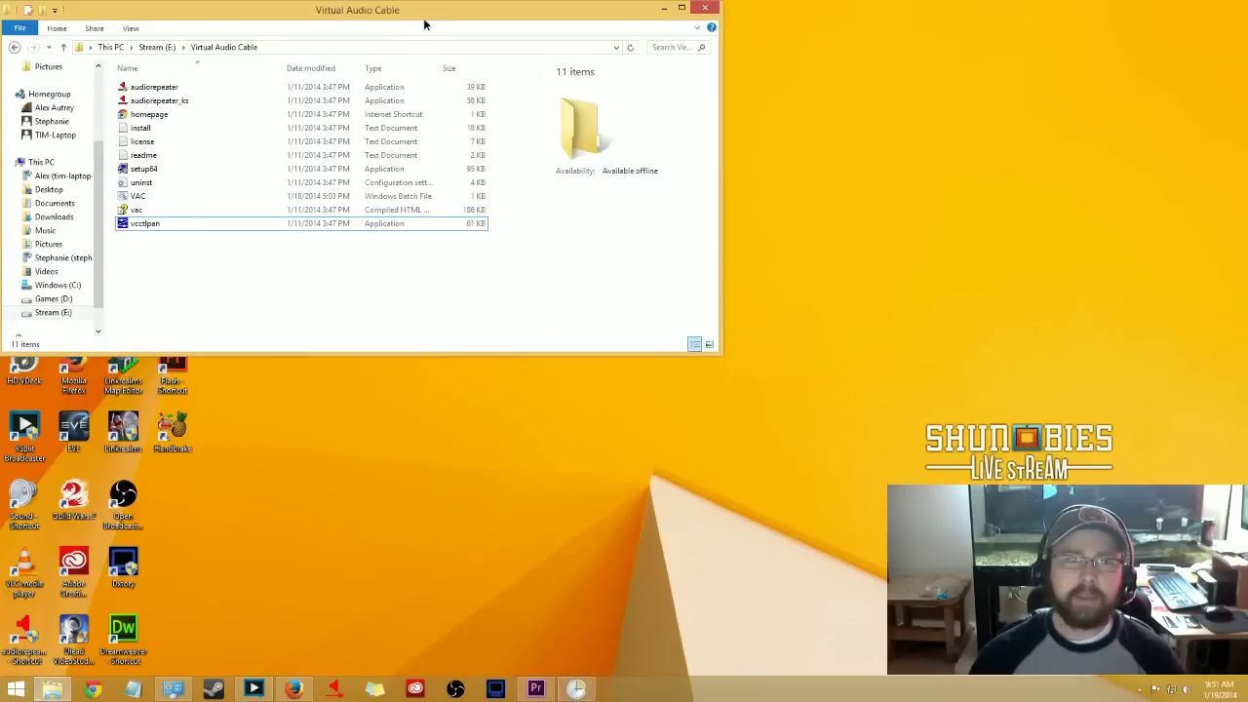
pyautogui.moveTo(424, 25); pyautogui.dragTo(569, 41)
pyautogui.click(236, 562)
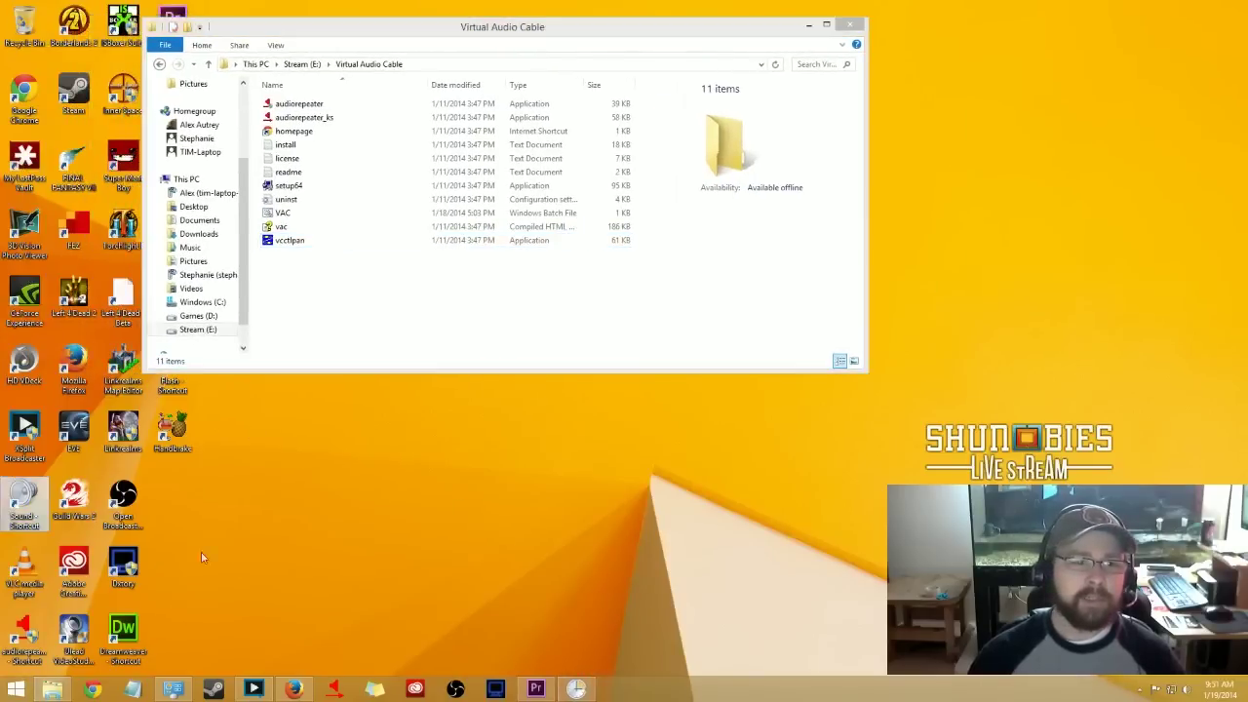
pyautogui.click(173, 689)
pyautogui.click(838, 152)
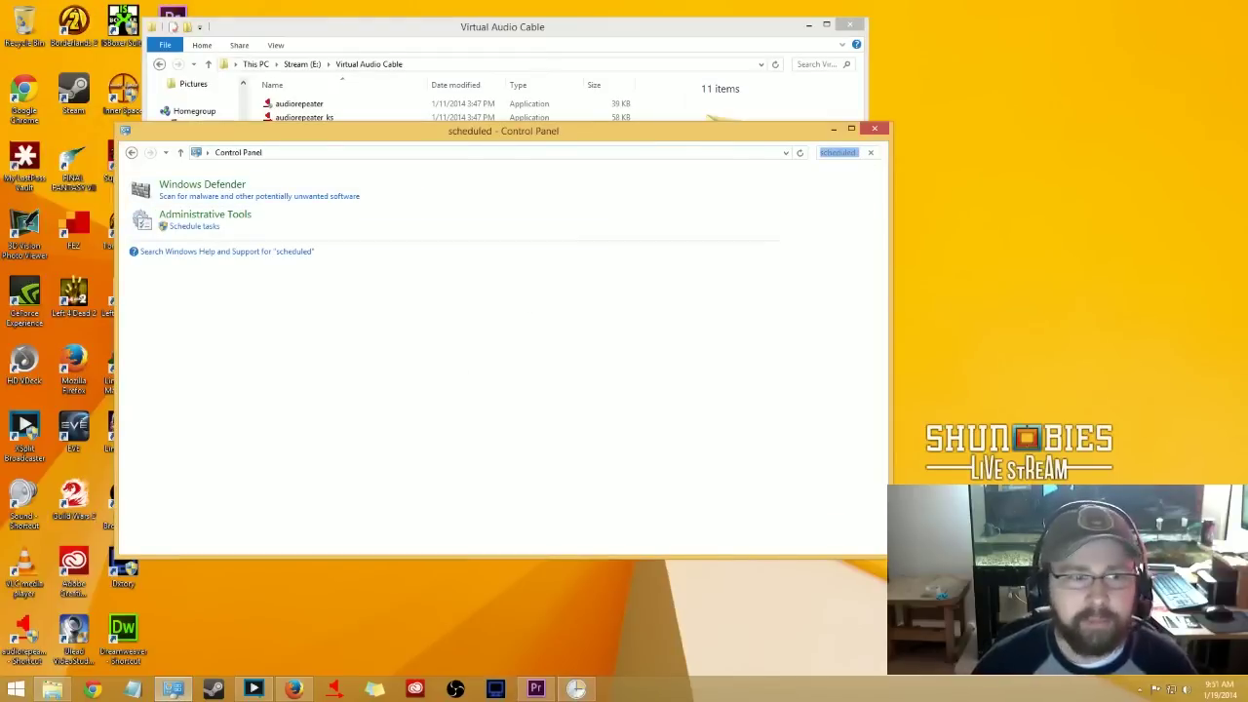
# - Search Control Panel for 'sound', open Manage audio devices, and move the dialog top right
pyautogui.write('sound')
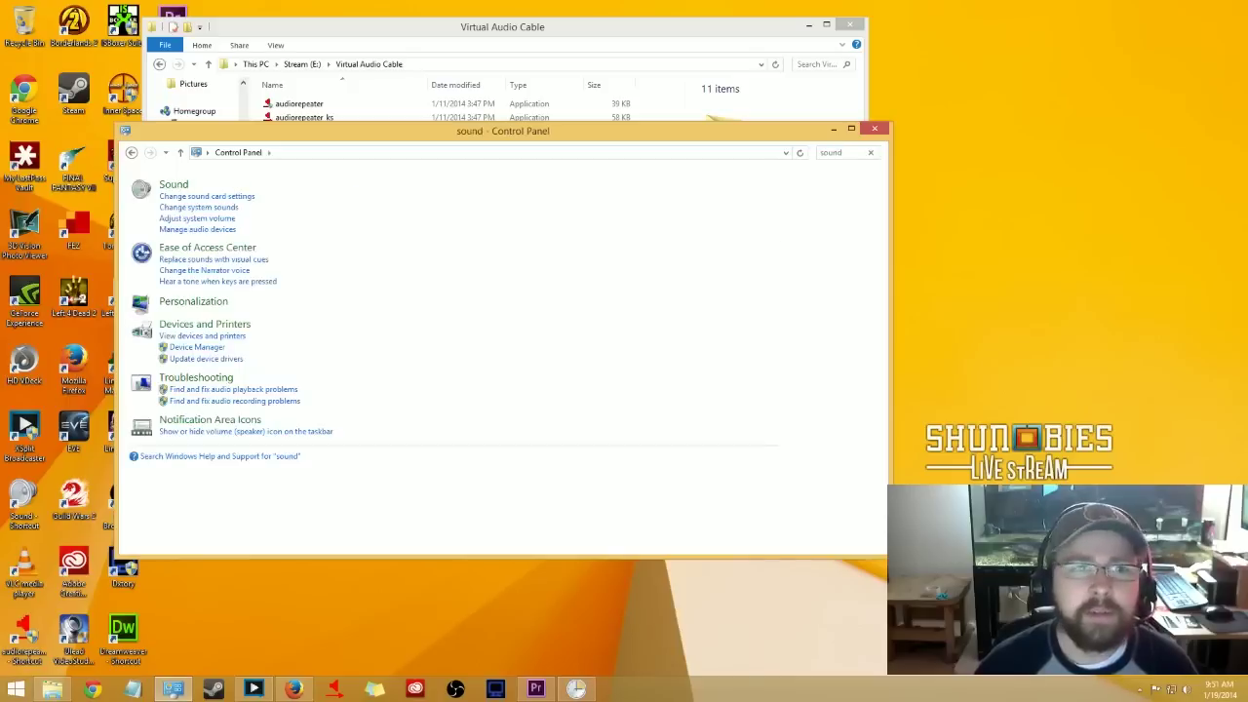
pyautogui.click(210, 232)
pyautogui.moveTo(310, 122); pyautogui.dragTo(1069, 42)
# - Close Control Panel, select Line 1 under Playback, then view the Recording devices list
pyautogui.click(875, 132)
pyautogui.click(875, 132)
pyautogui.moveTo(1021, 38); pyautogui.dragTo(1014, 39)
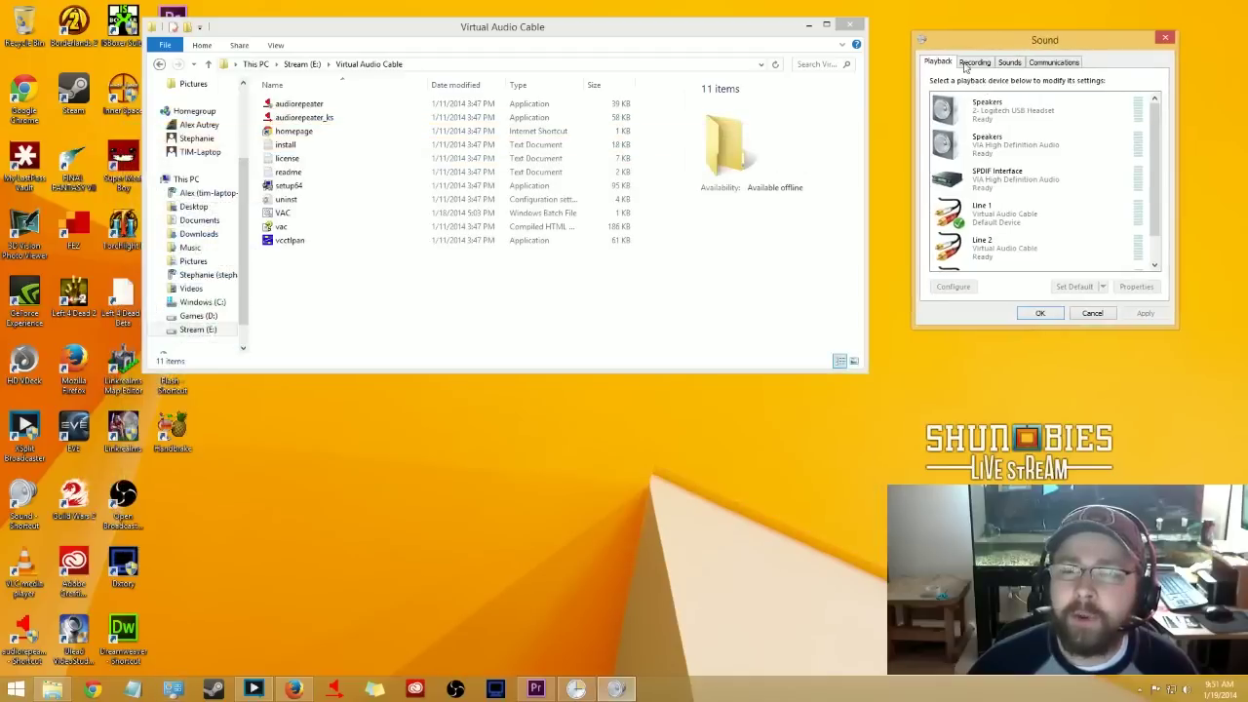
pyautogui.click(948, 218)
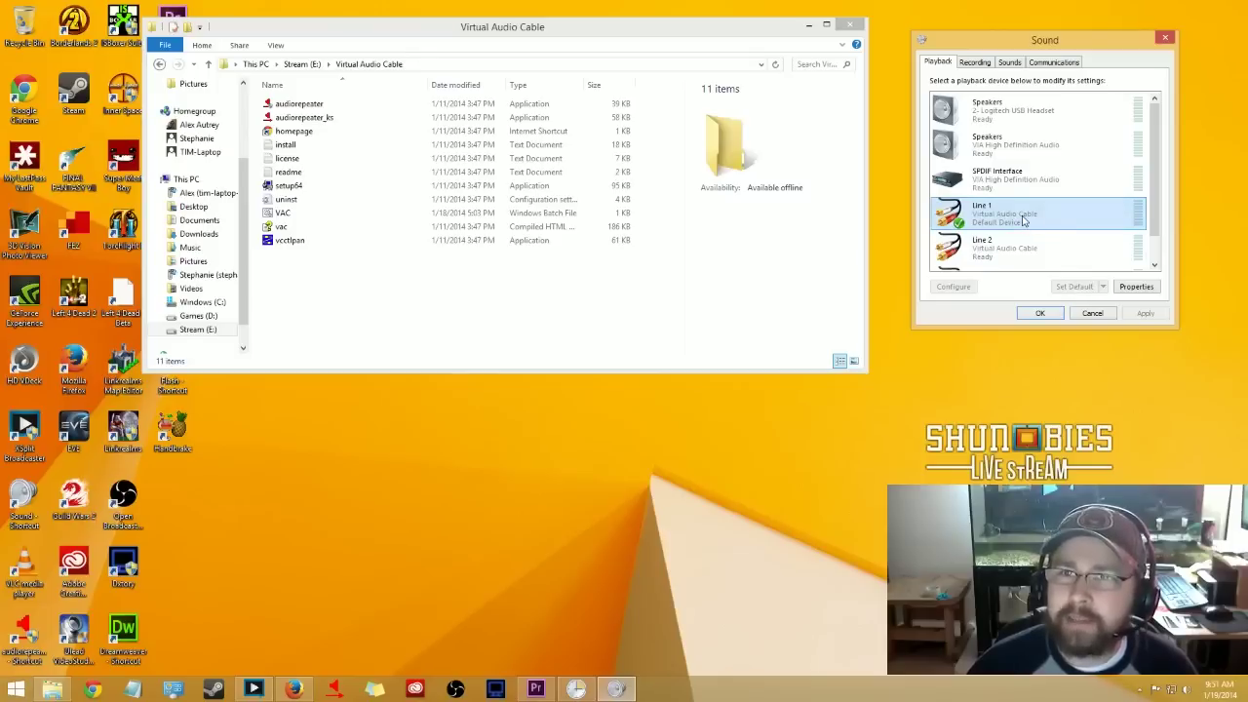
pyautogui.click(965, 64)
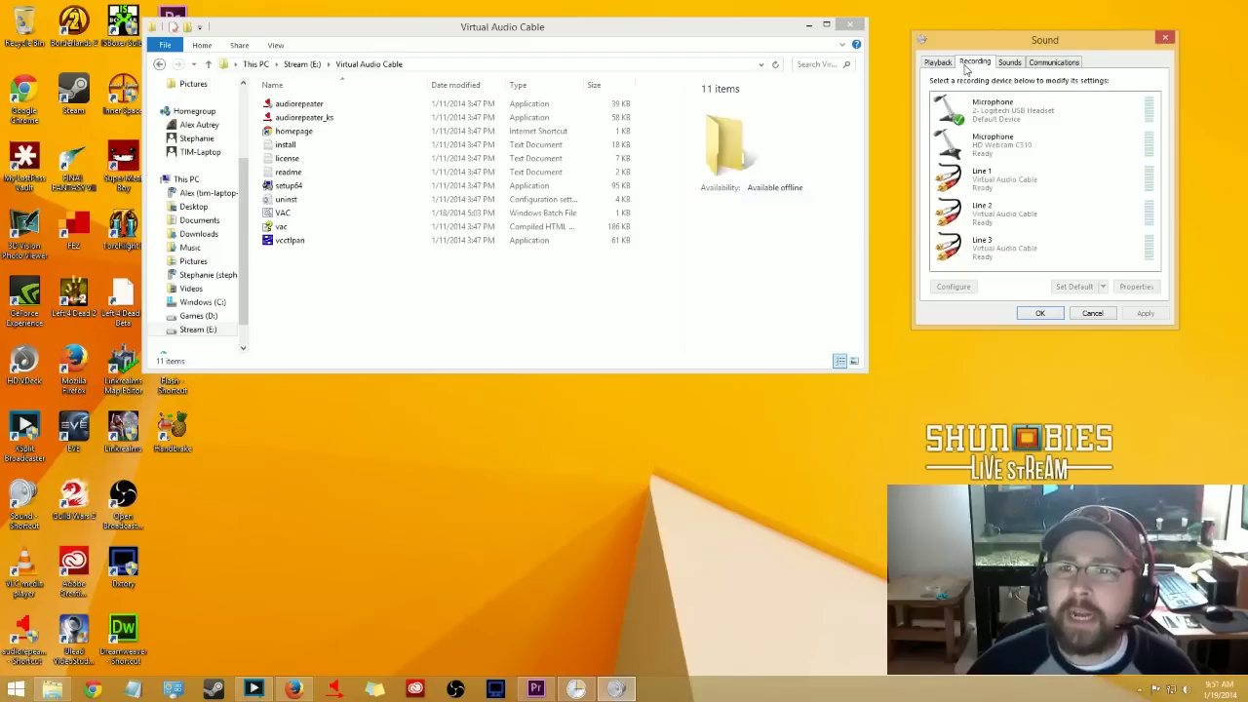
pyautogui.click(1014, 115)
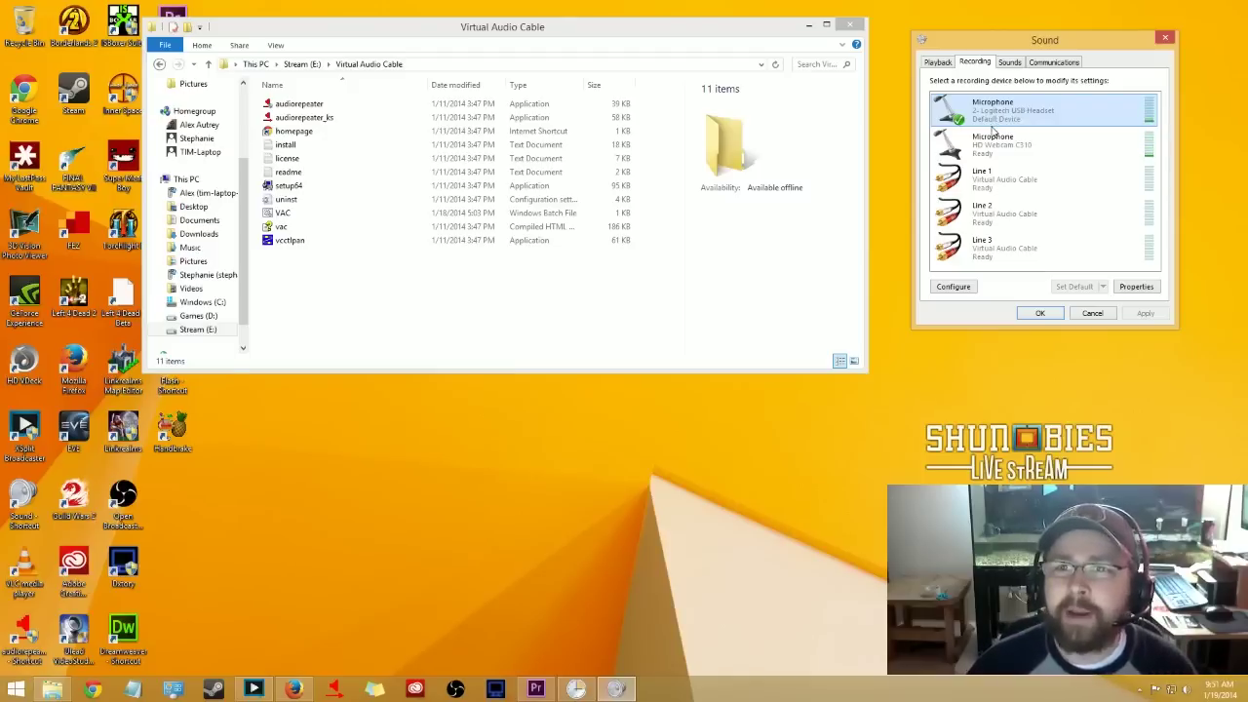
# - Check that Line 2's Listen setting plays through Line 1, then cancel its properties
pyautogui.doubleClick(1004, 210)
pyautogui.click(989, 111)
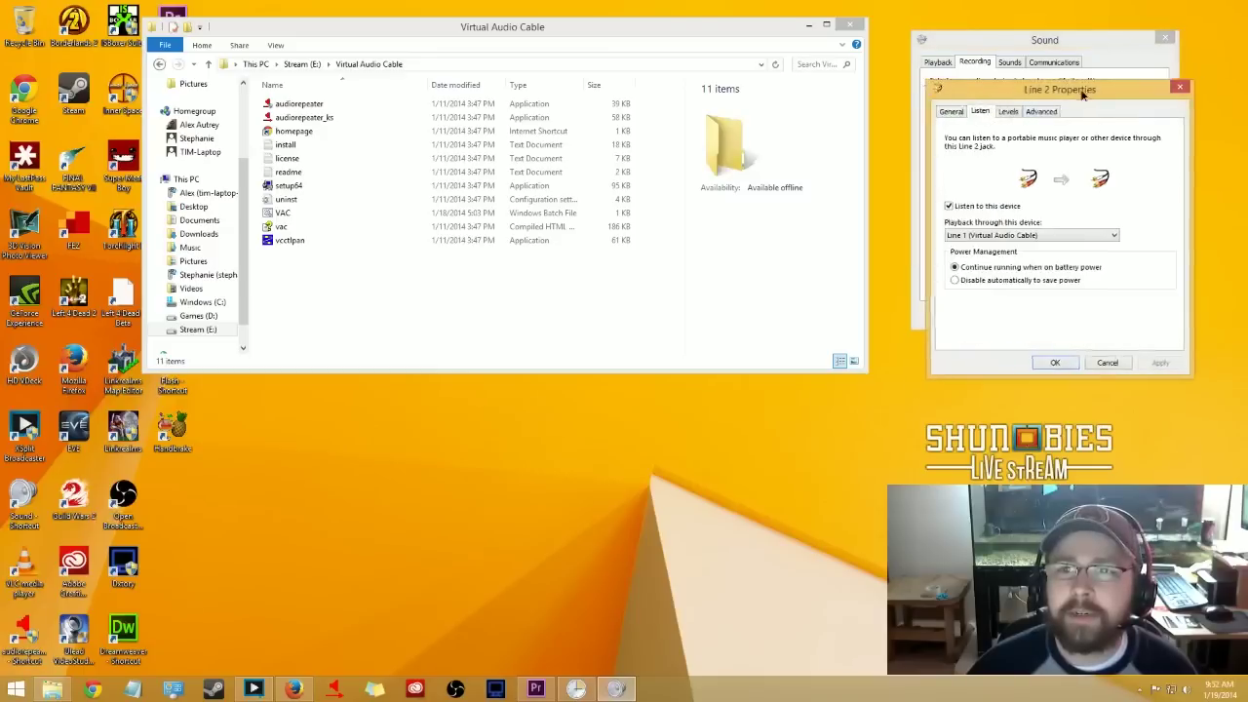
pyautogui.moveTo(1091, 98); pyautogui.dragTo(644, 112)
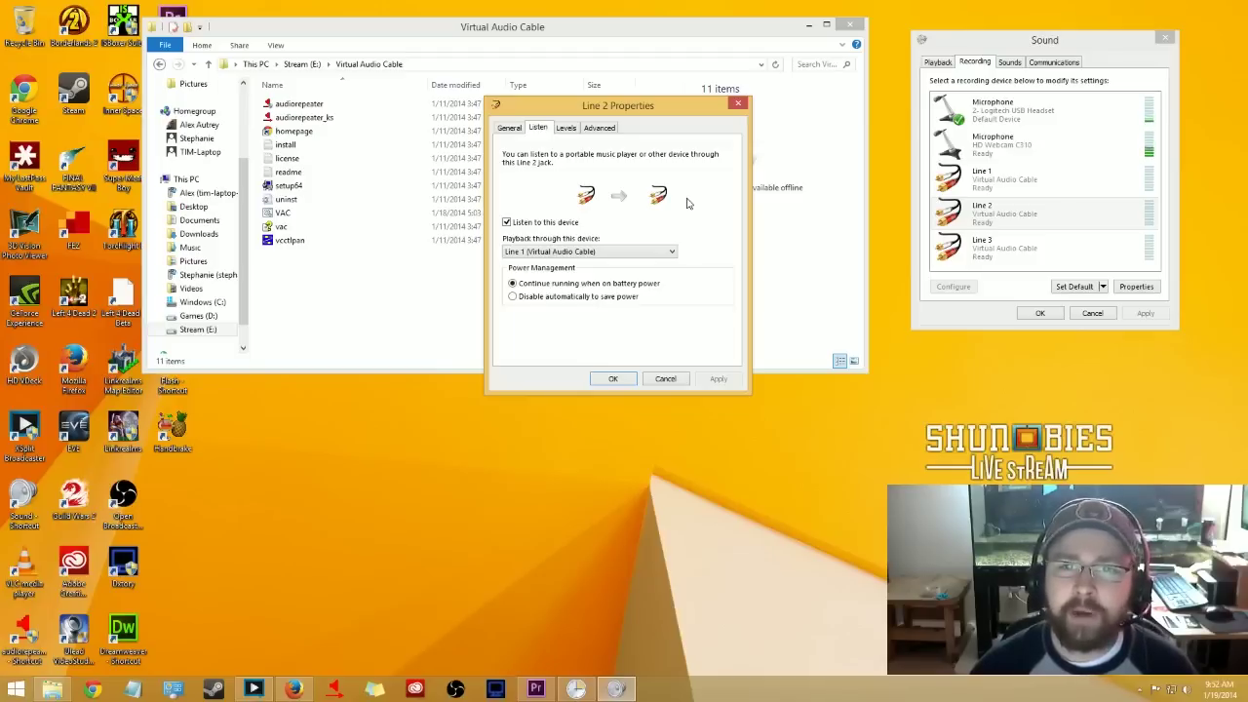
pyautogui.click(679, 380)
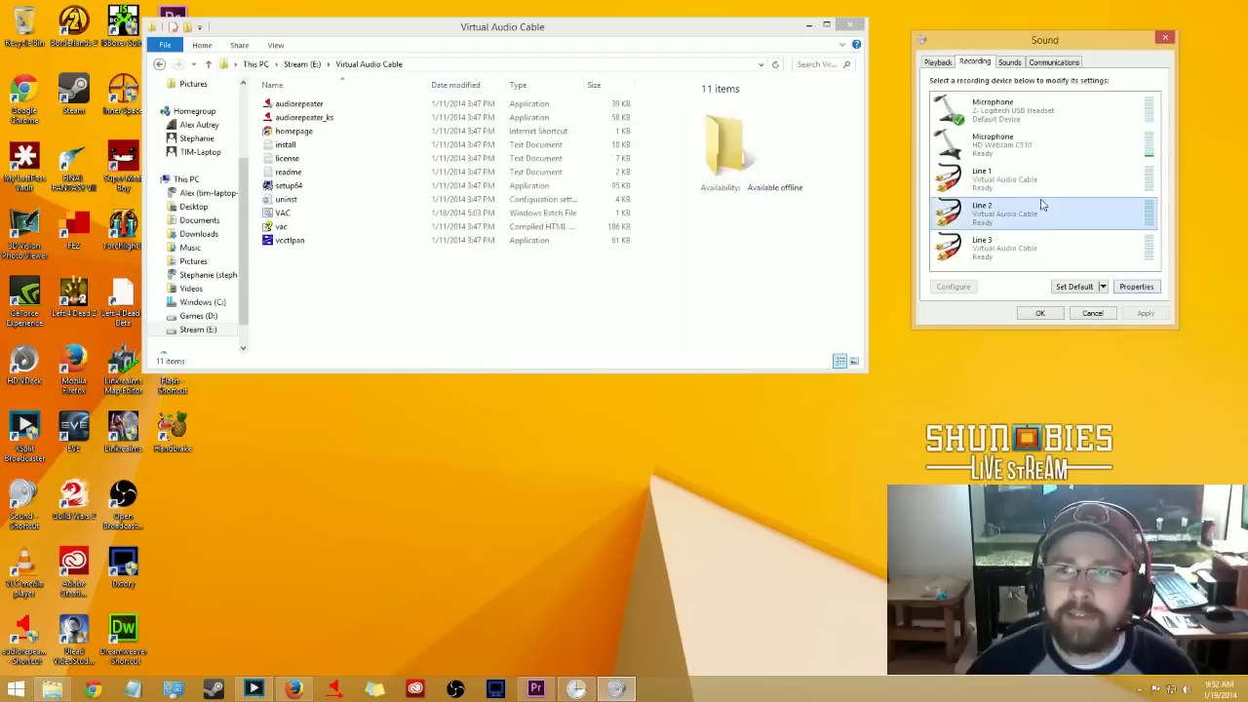
# - Select Line 3, the webcam microphone and Line 2, then close the Sound dialog
pyautogui.click(1032, 255)
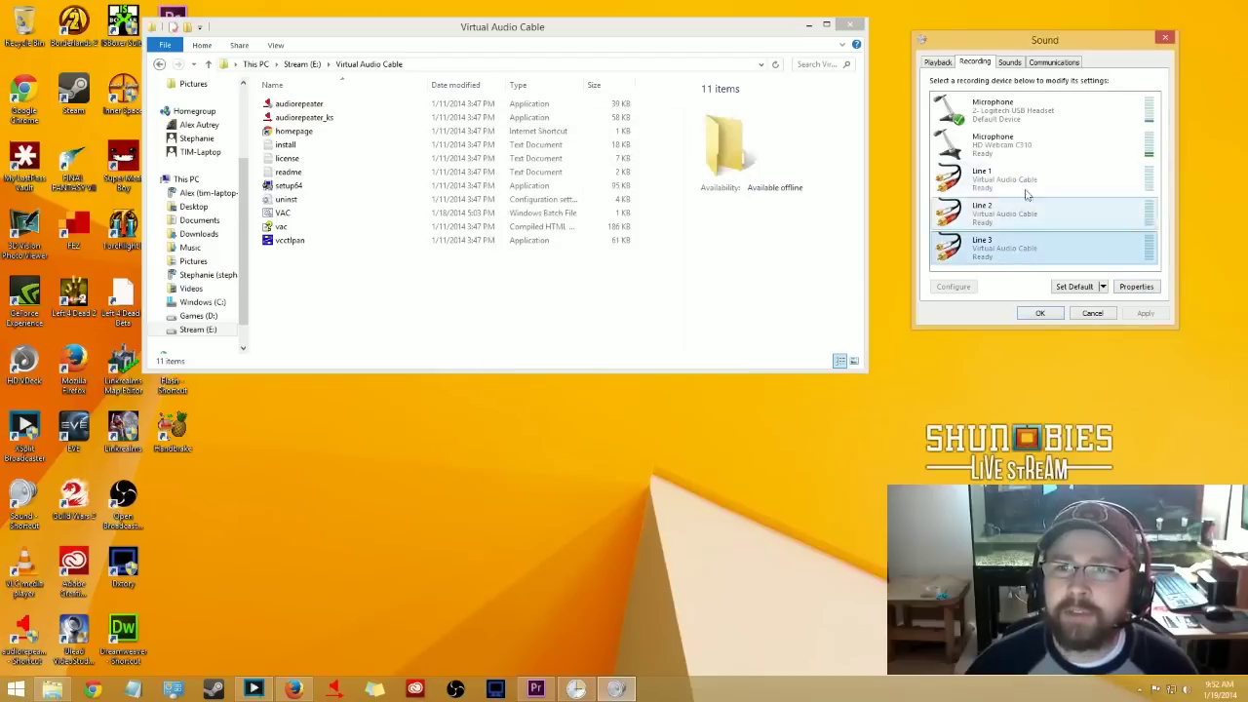
pyautogui.click(1011, 140)
pyautogui.click(1004, 214)
pyautogui.click(1164, 40)
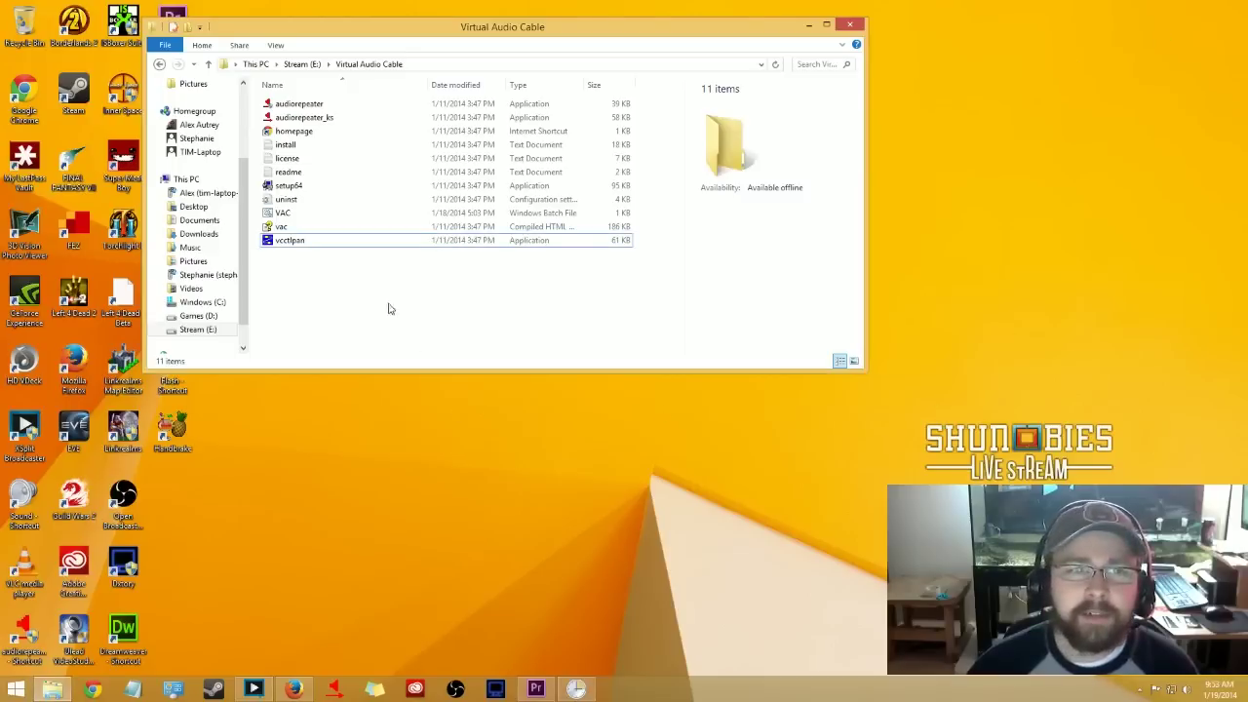
# - Launch a second Audio Repeater window from the Virtual Audio Cable folder
pyautogui.rightClick(331, 102)
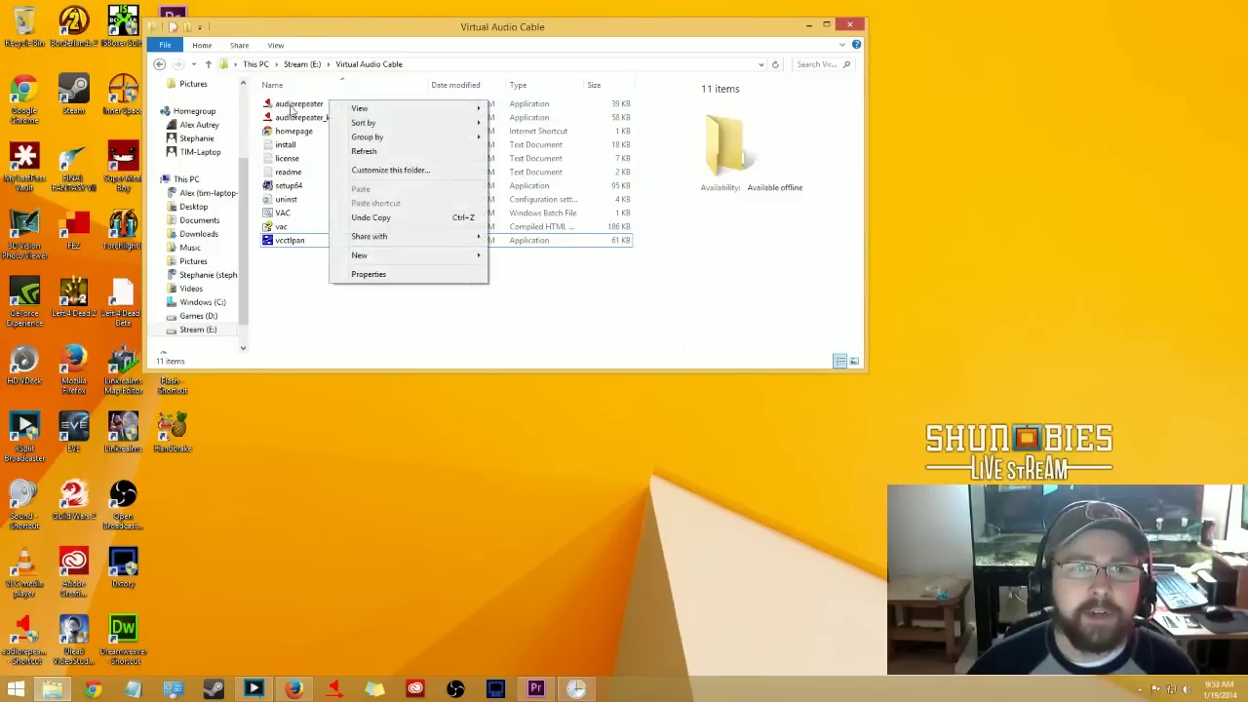
pyautogui.click(297, 105)
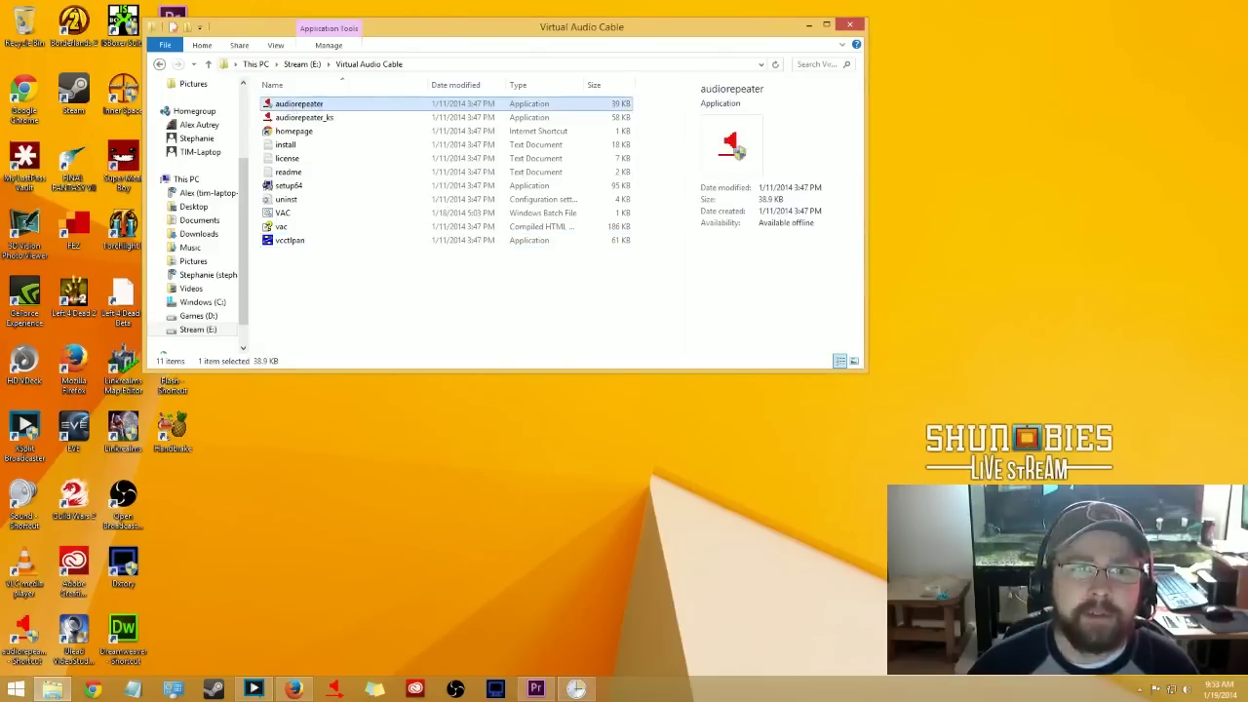
pyautogui.press('Return')
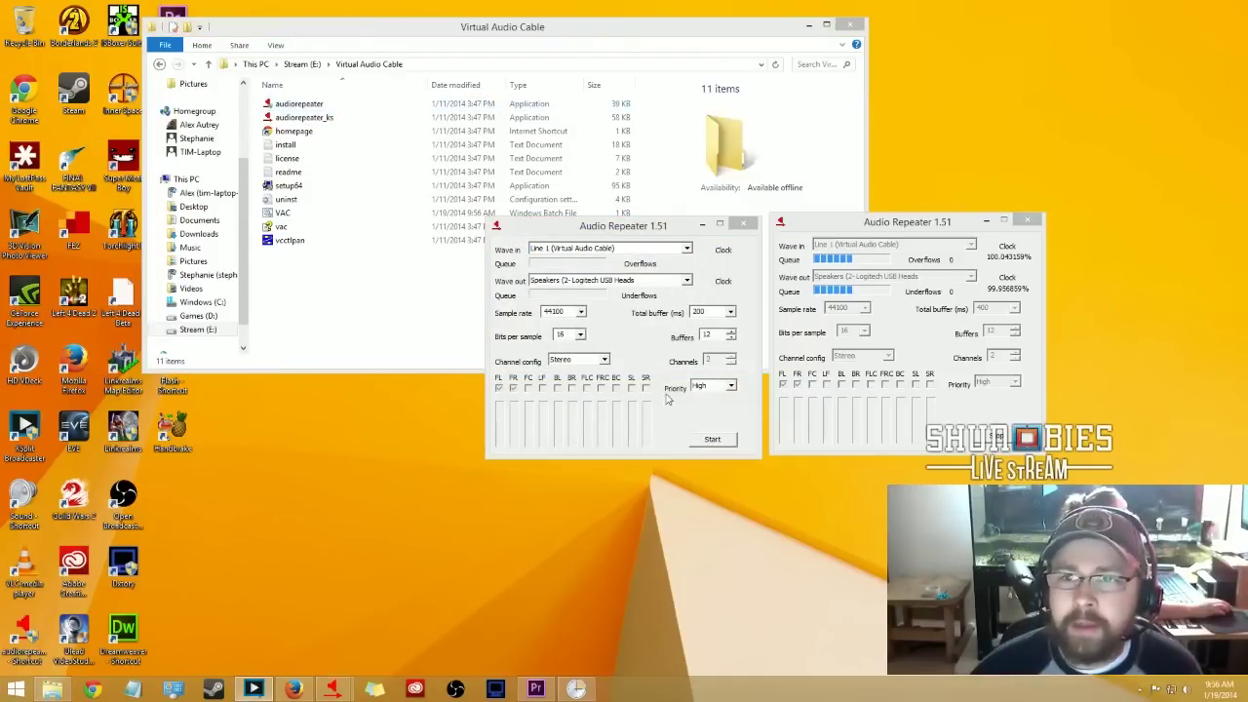
pyautogui.click(636, 226)
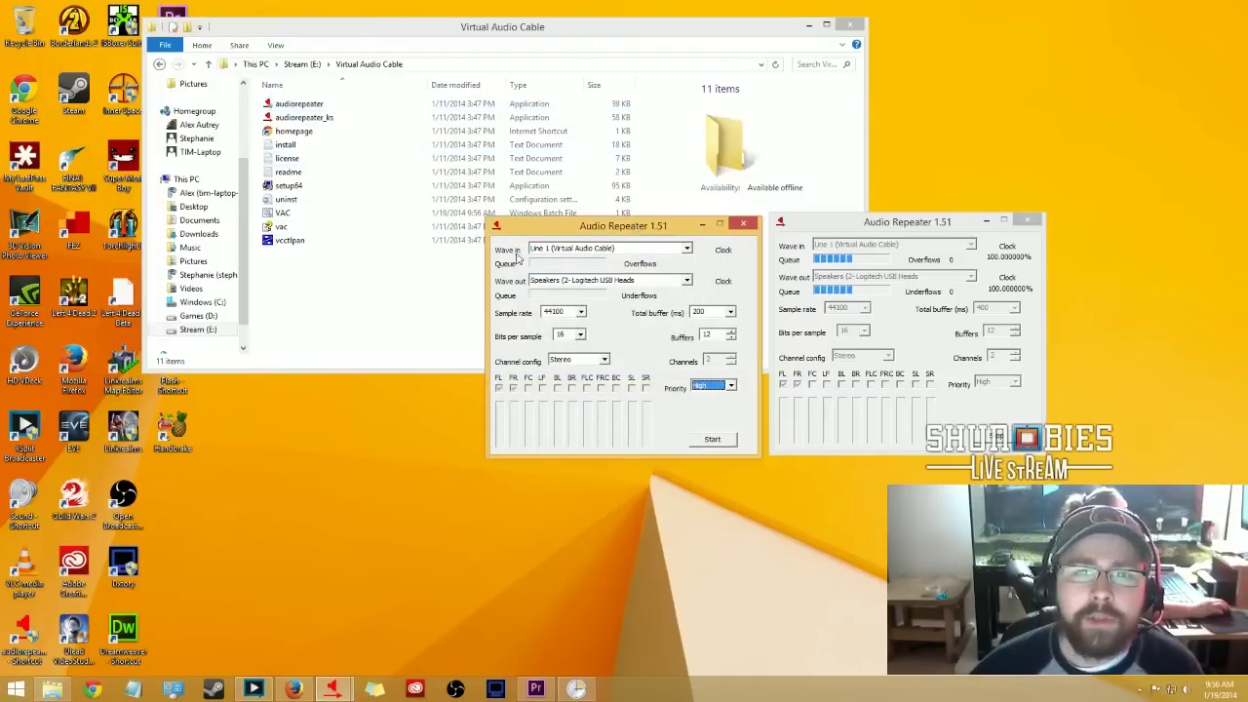
# - Set Wave in to Line 1, Wave out to Logitech USB headset speakers, and reopen Sound
pyautogui.click(603, 251)
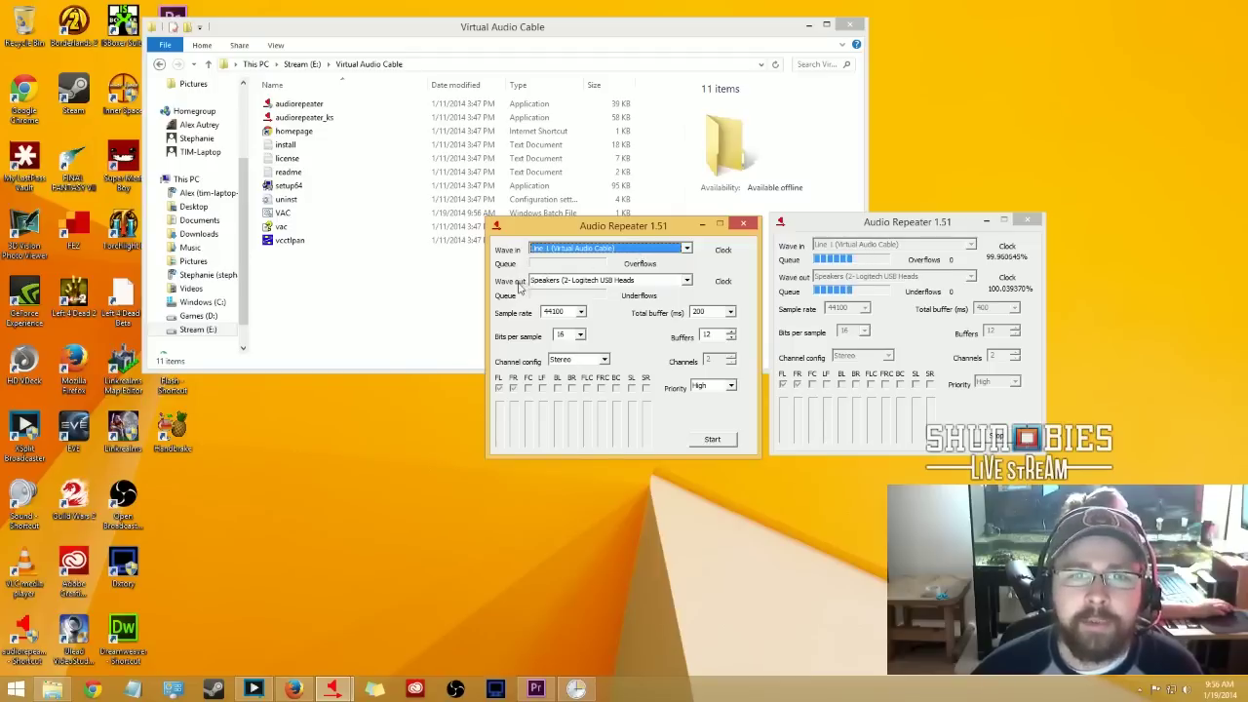
pyautogui.click(595, 281)
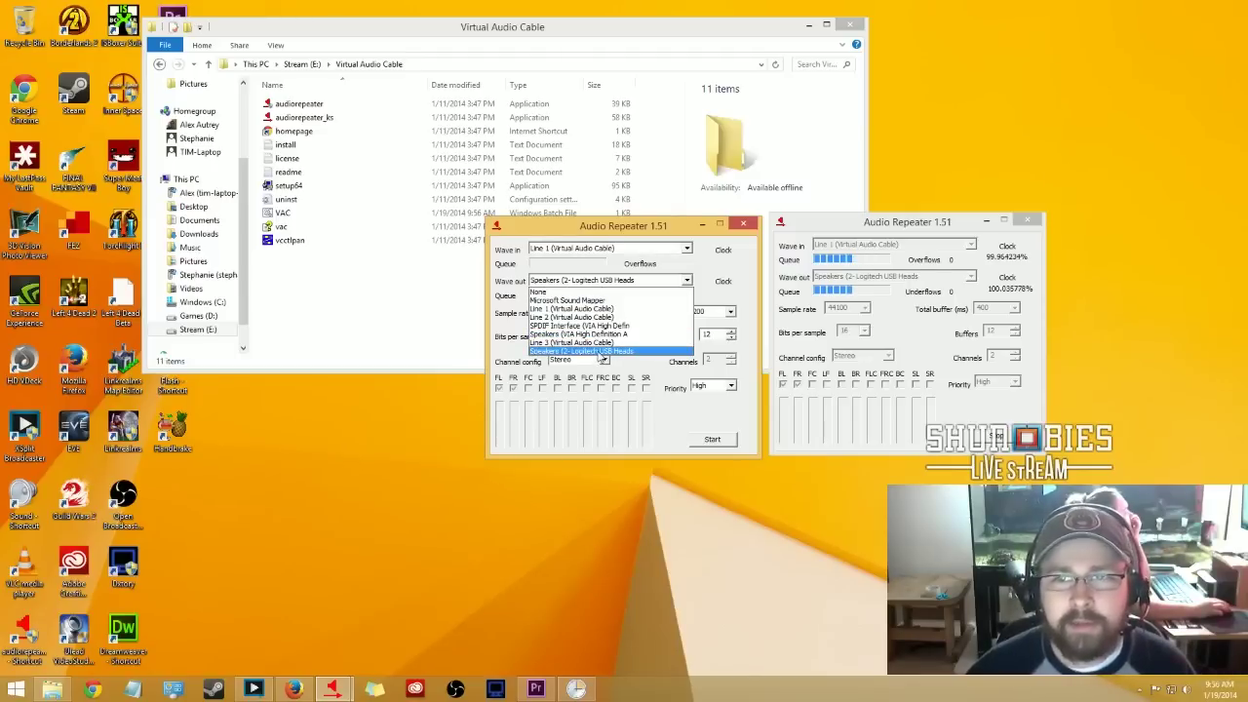
pyautogui.click(600, 351)
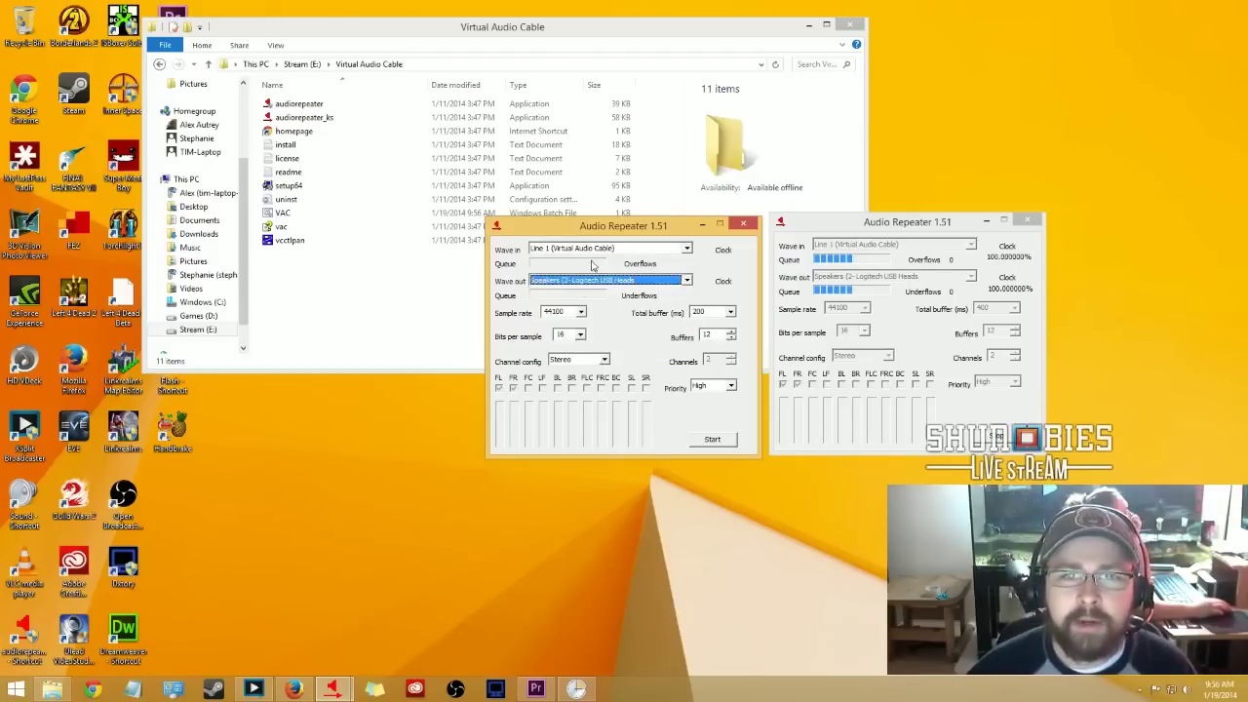
pyautogui.press('Tab')
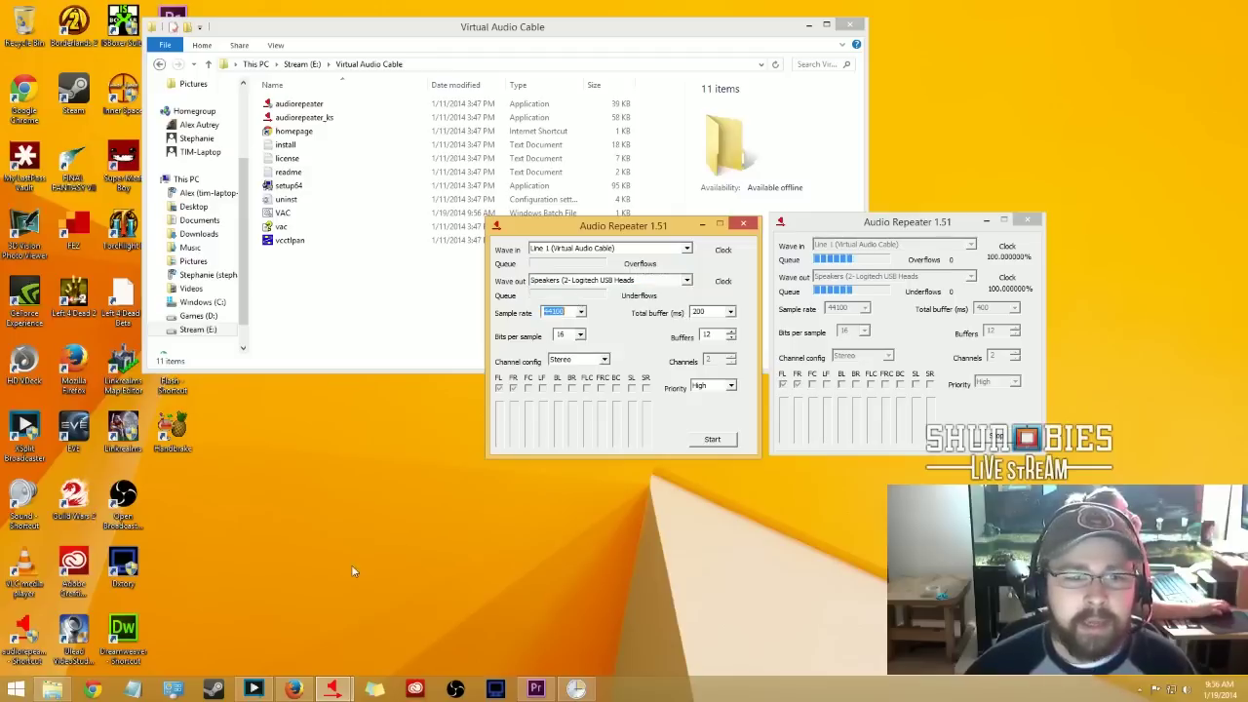
pyautogui.doubleClick(24, 497)
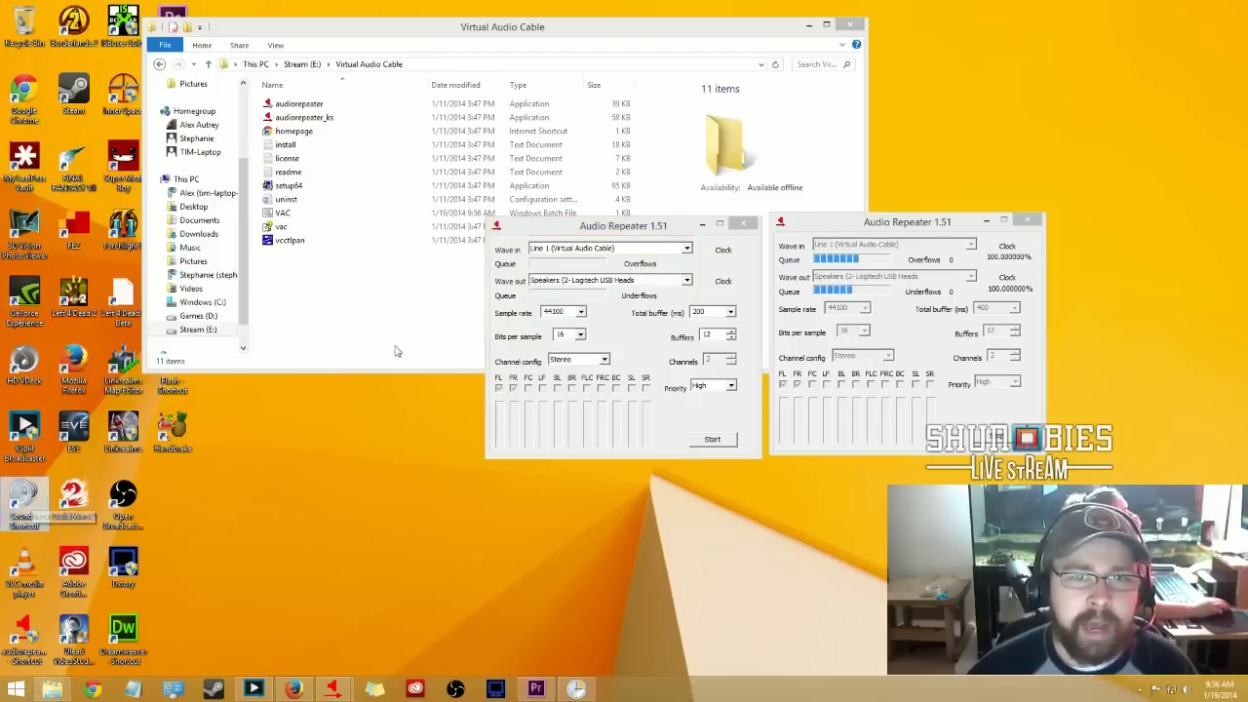
pyautogui.moveTo(175, 44); pyautogui.dragTo(301, 115)
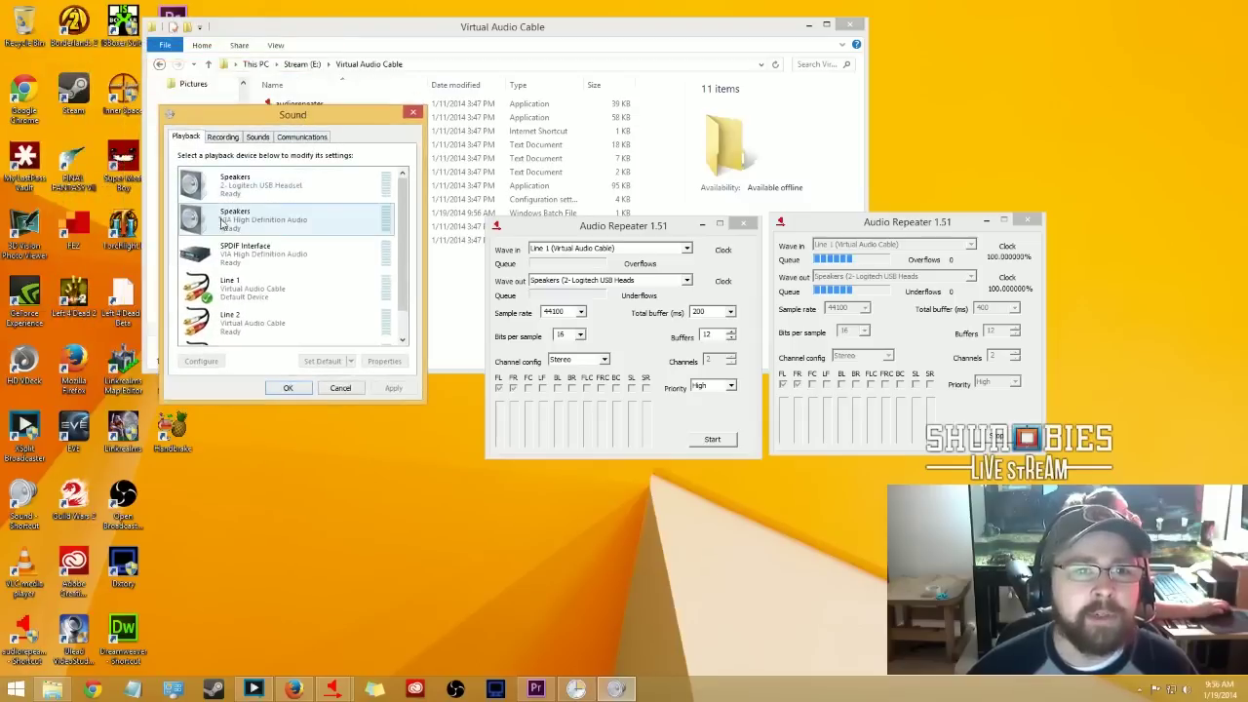
# - Open the Logitech USB Headset speakers' advanced properties to check the 16 bit, 44100 Hz default format
pyautogui.click(296, 223)
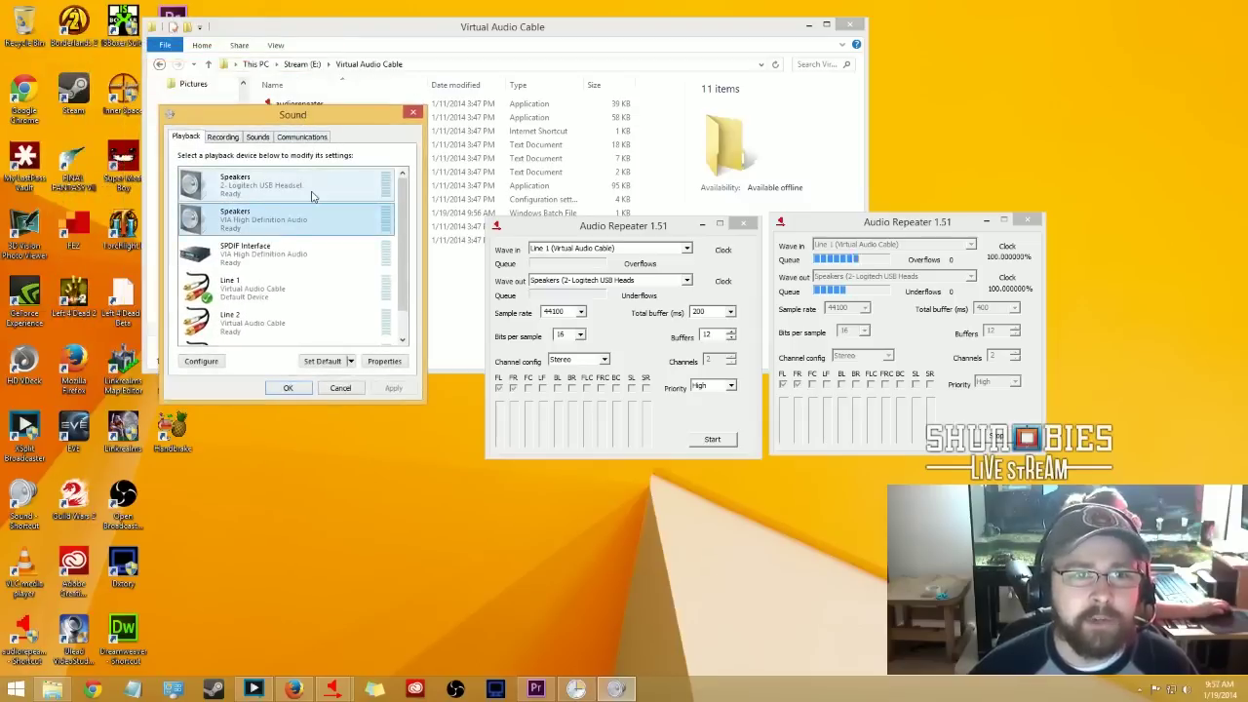
pyautogui.click(312, 196)
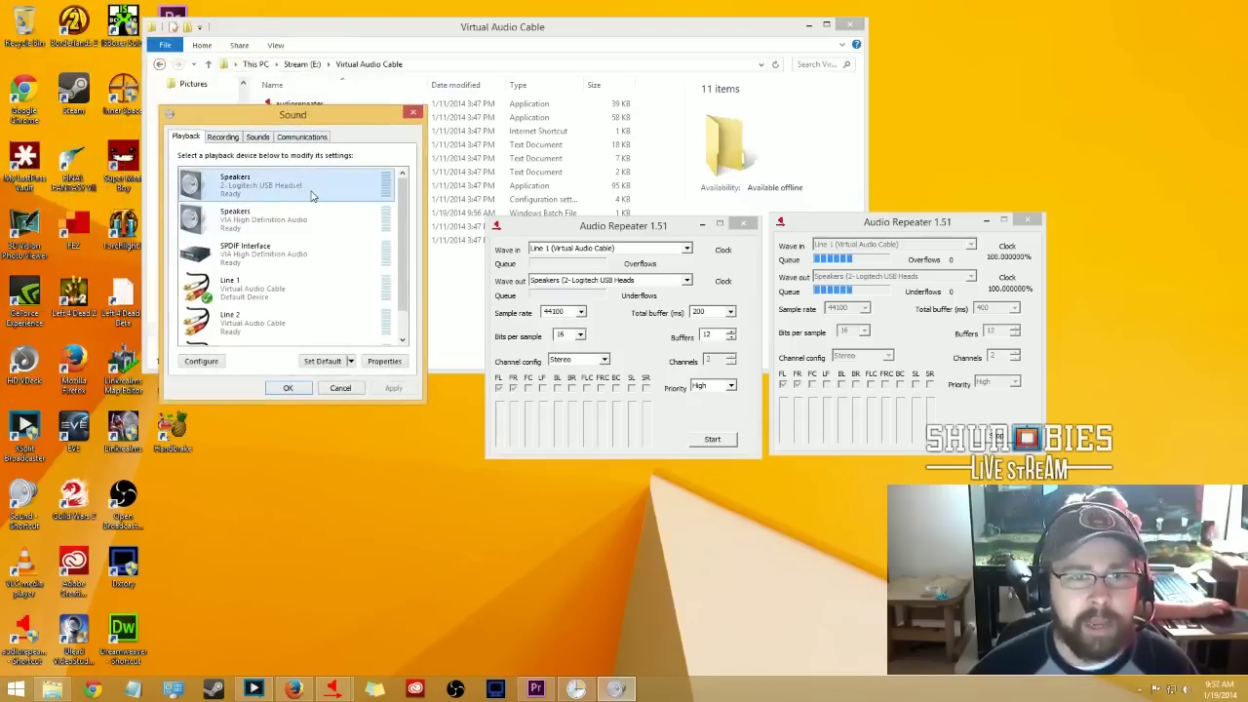
pyautogui.click(384, 360)
pyautogui.click(318, 187)
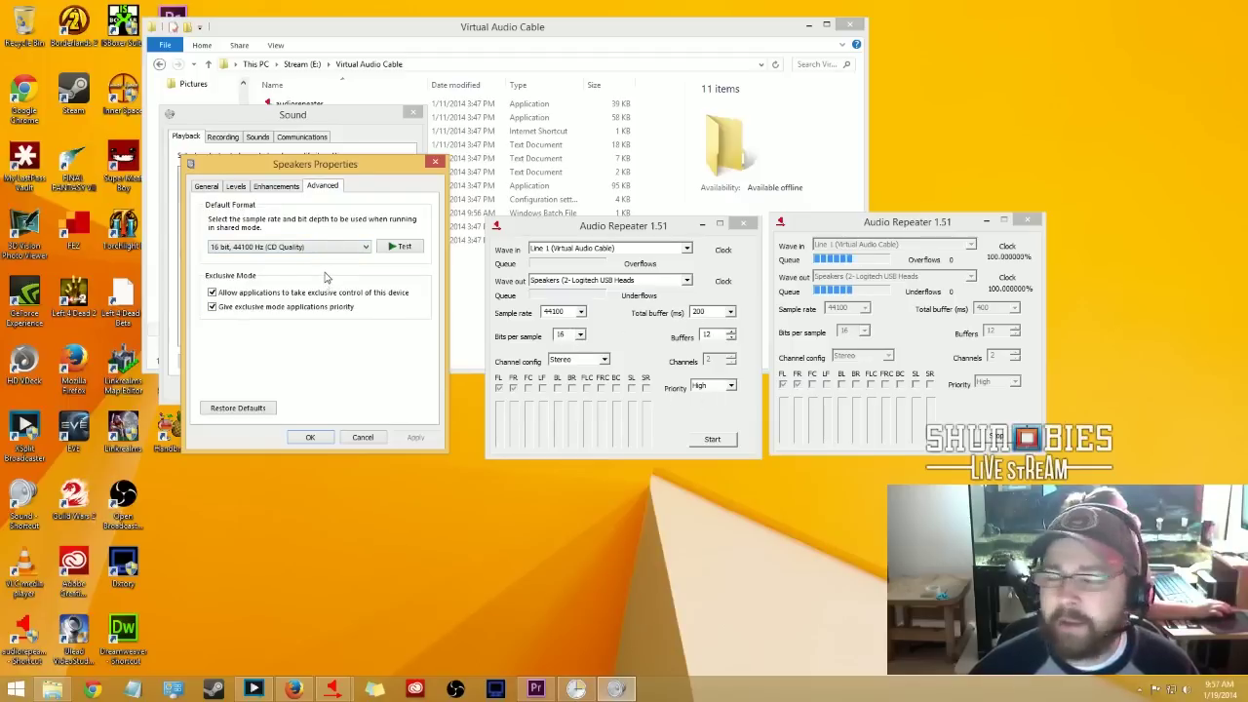
# - Set sample rate 44100, 16 bits, 400 ms total buffer and High priority, then start the repeater
pyautogui.click(558, 230)
pyautogui.write('44100')
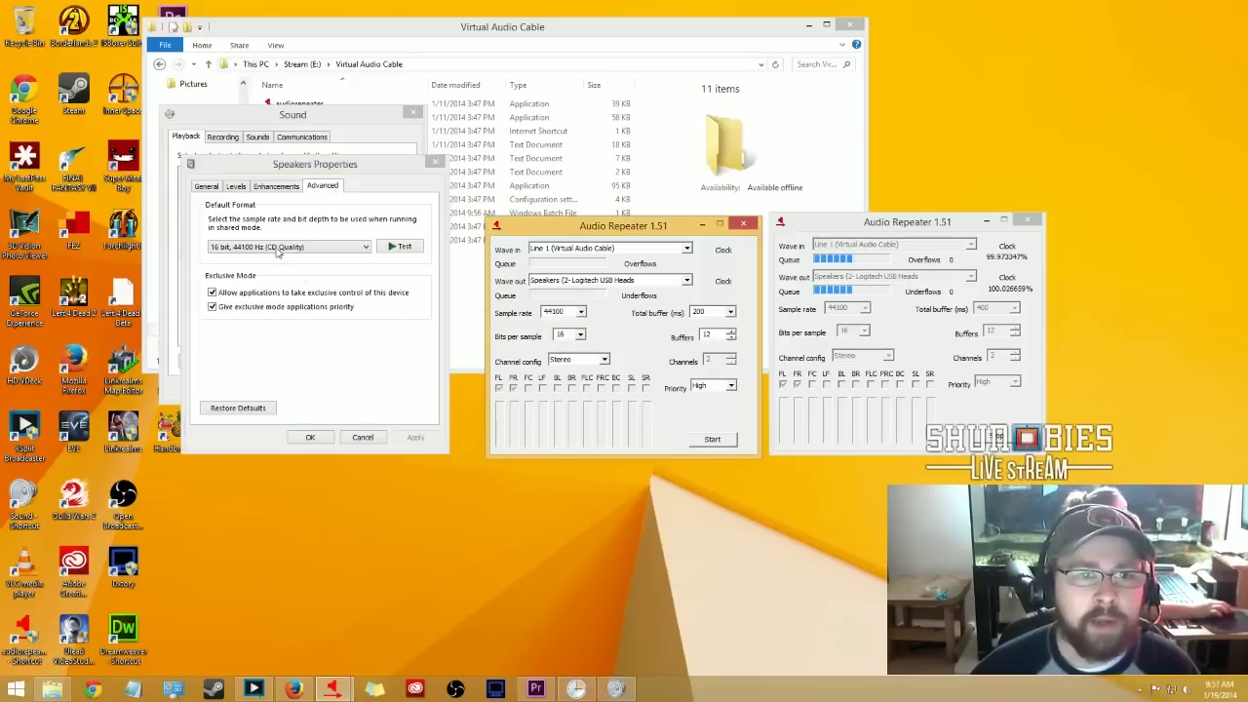
pyautogui.press('Tab')
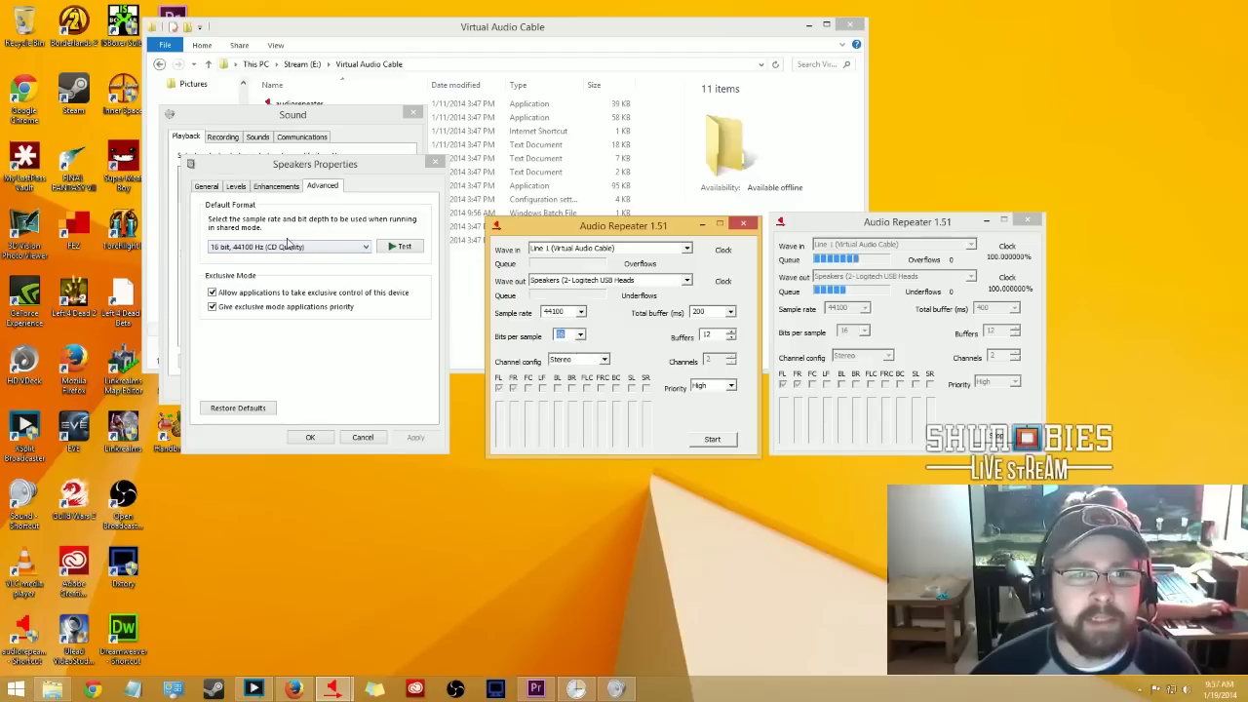
pyautogui.doubleClick(702, 312)
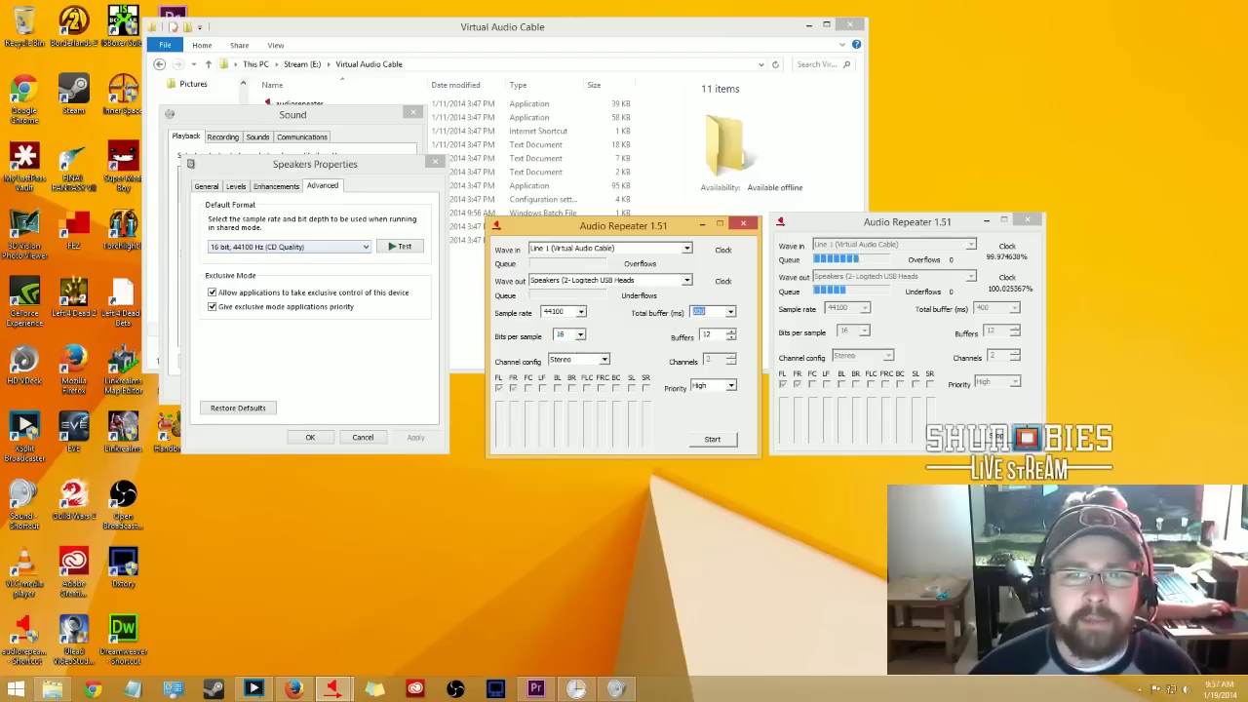
pyautogui.write('400')
pyautogui.press('Tab')
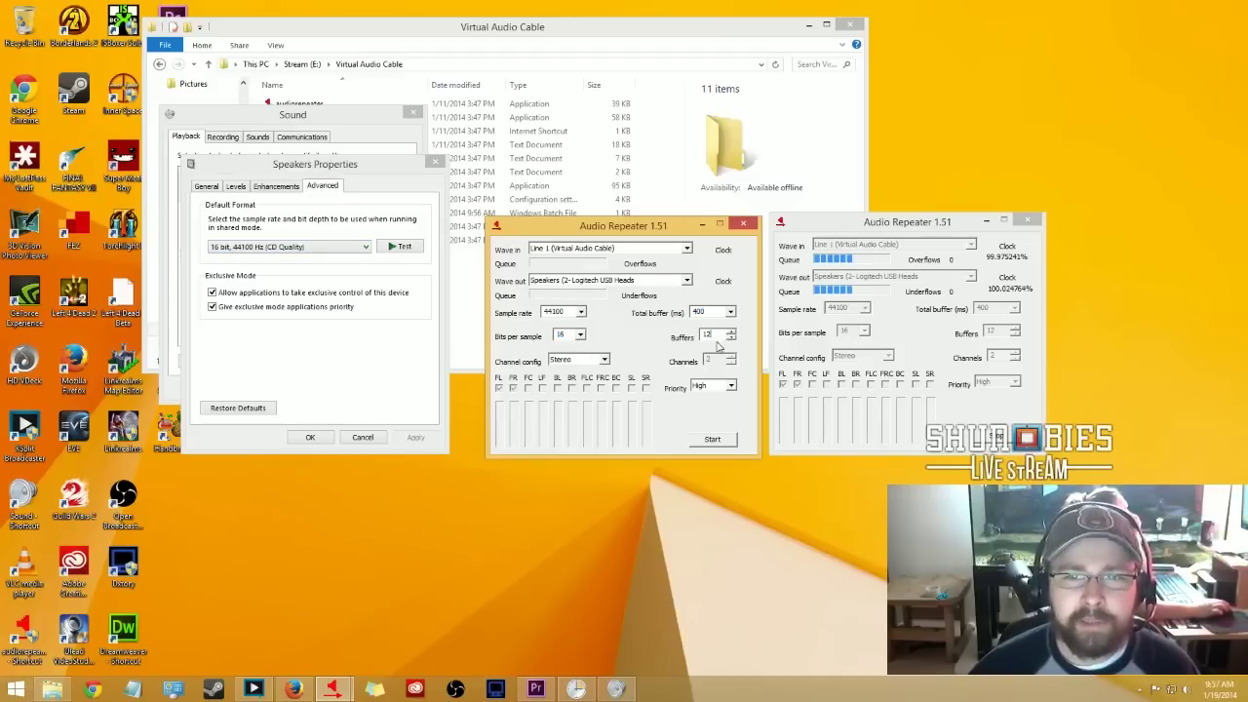
pyautogui.click(713, 387)
pyautogui.click(712, 394)
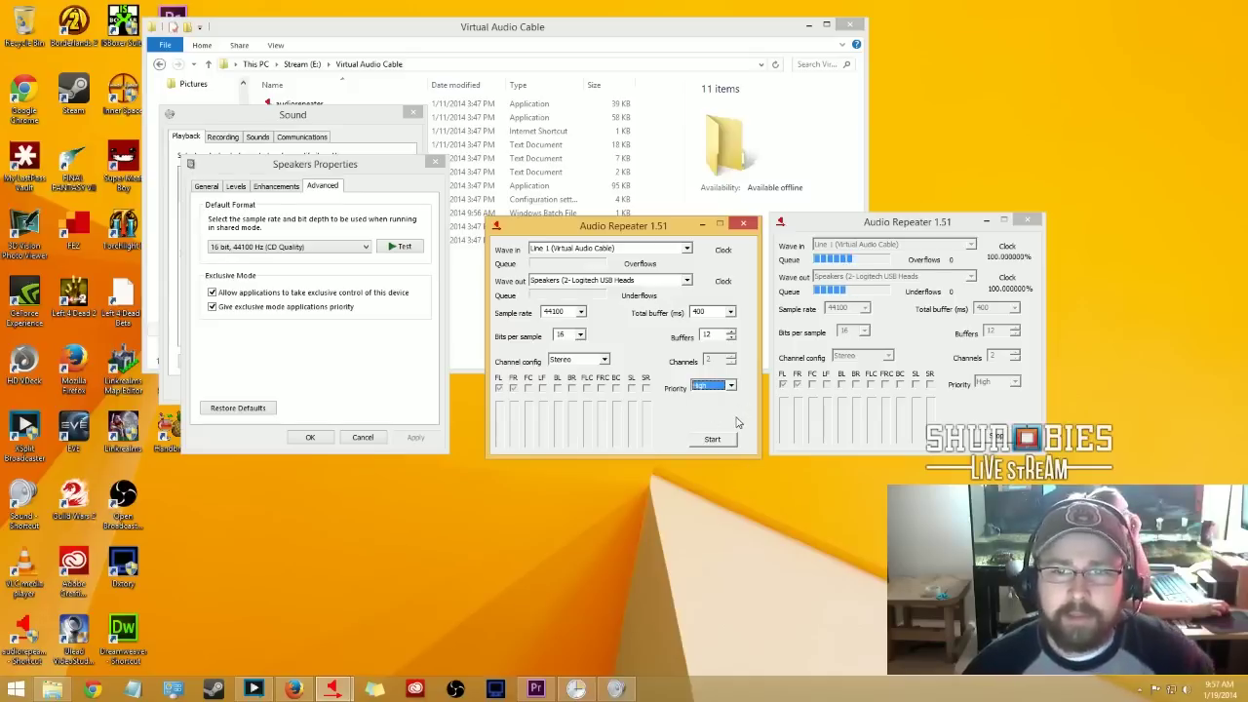
pyautogui.click(713, 440)
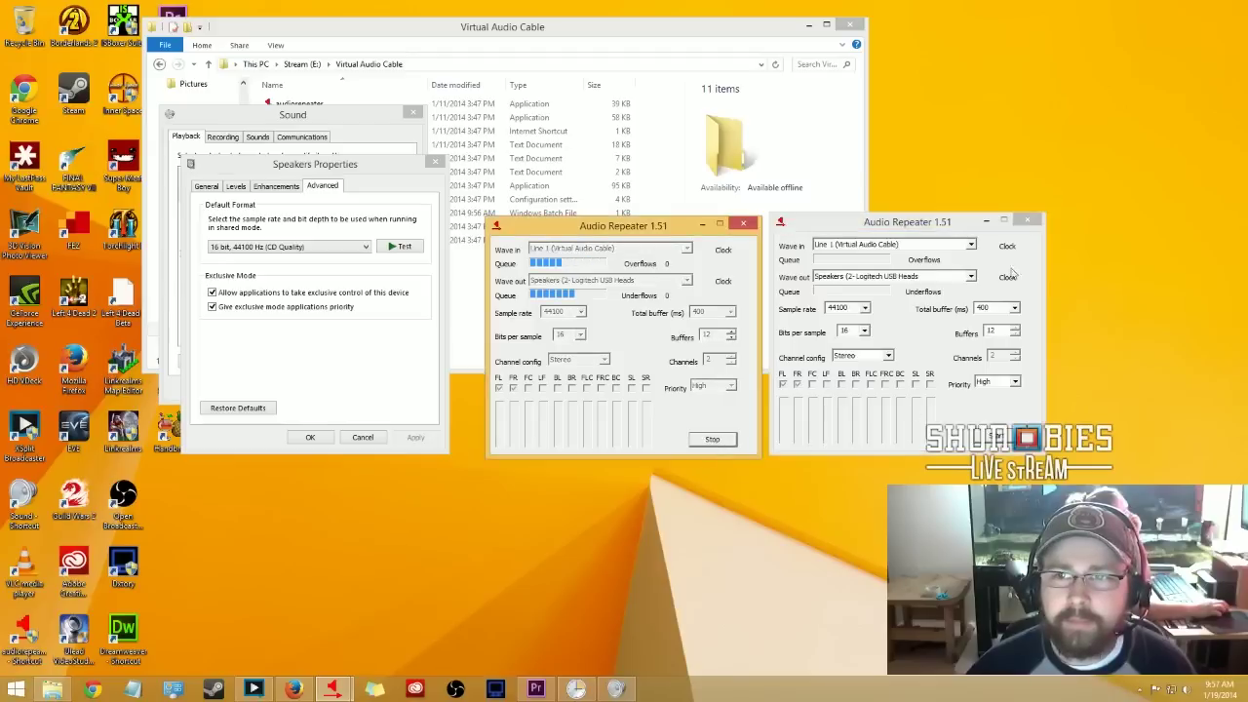
# - Close the older Audio Repeater window and move the running repeater to the right
pyautogui.click(1030, 220)
pyautogui.moveTo(645, 227); pyautogui.dragTo(862, 288)
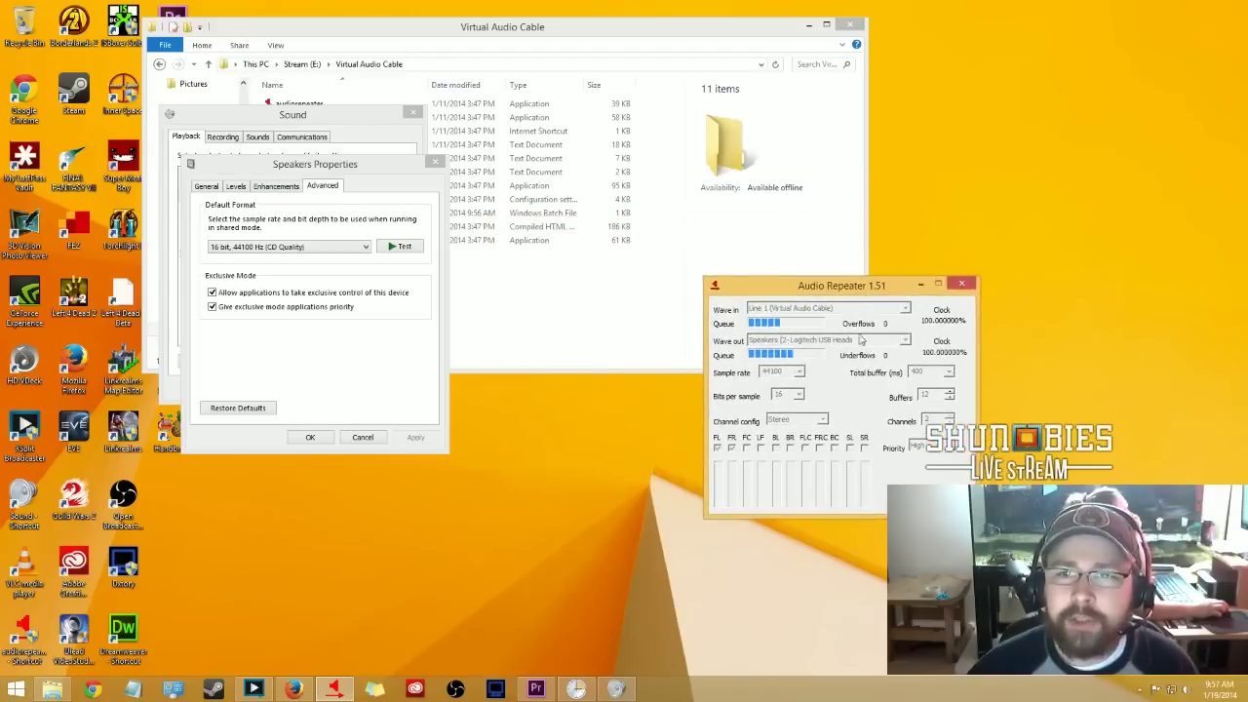